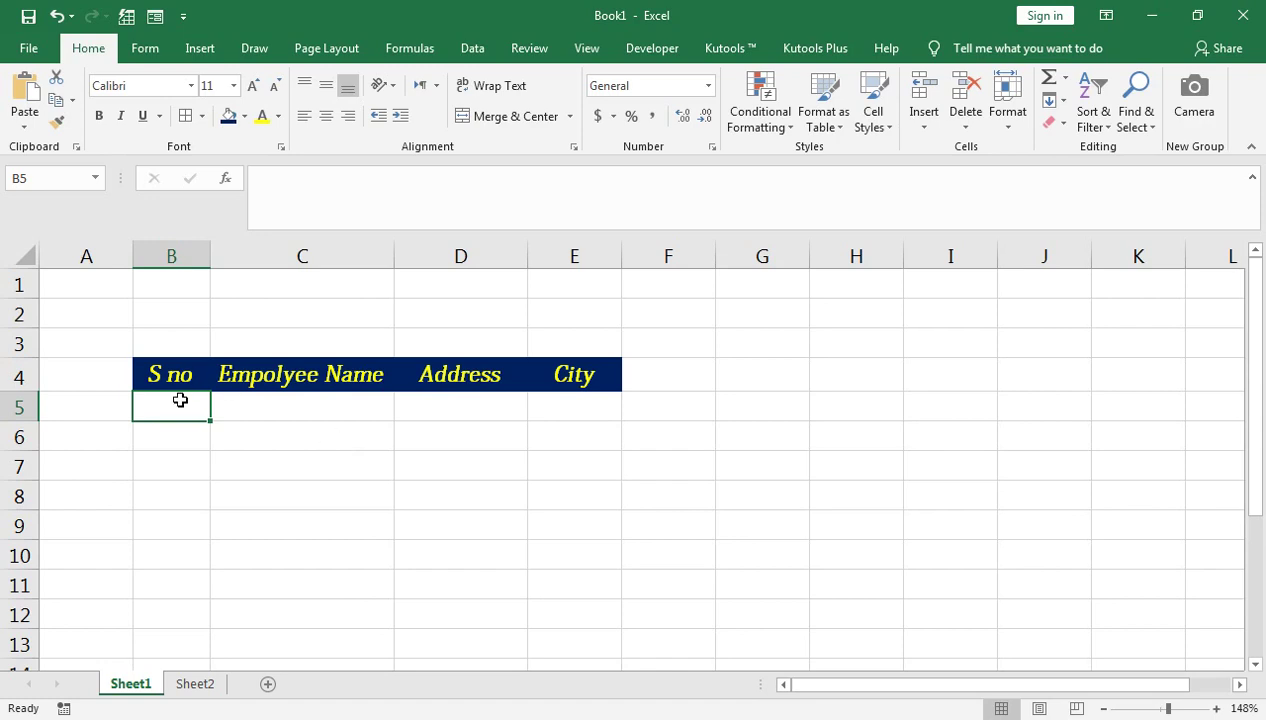
# Step: Apply All Borders to the empty range B5:E11 under the employee table header
pyautogui.moveTo(205, 421)
pyautogui.mouseDown()
pyautogui.moveTo(226, 444)
pyautogui.moveTo(272, 450)
pyautogui.moveTo(537, 572)
pyautogui.mouseUp()
pyautogui.click(537, 575)
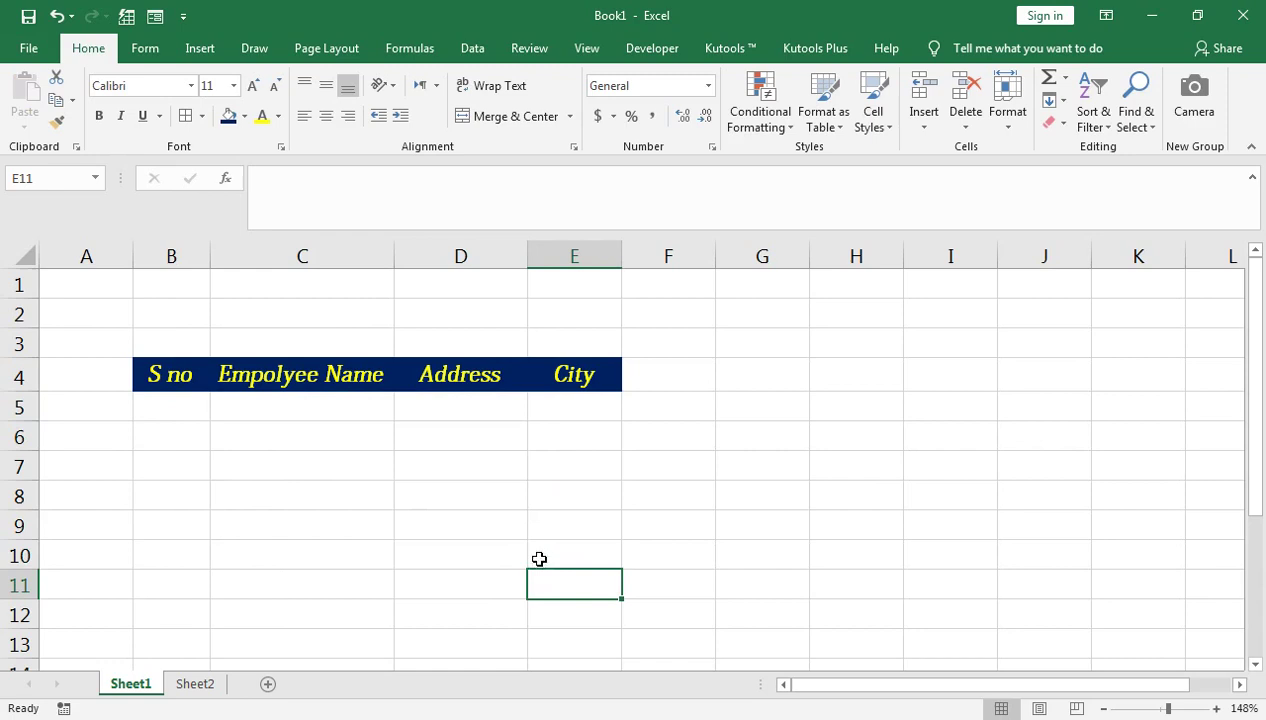
pyautogui.click(161, 414)
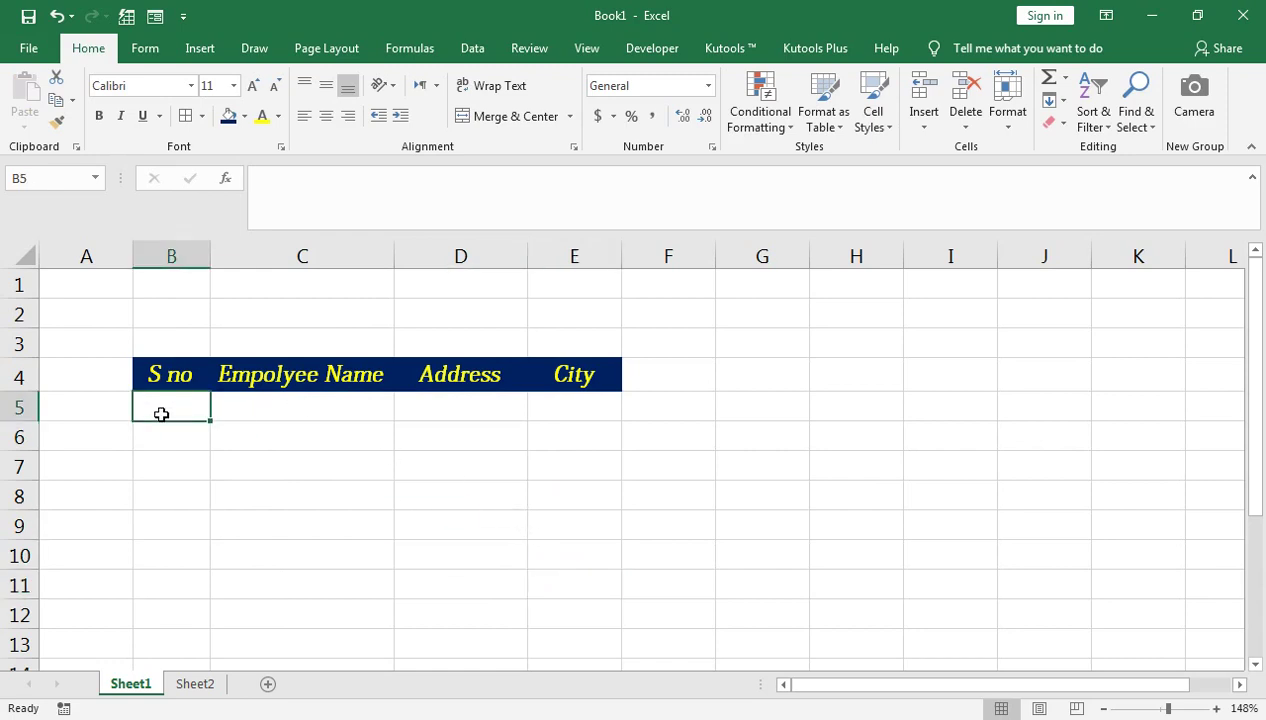
pyautogui.hotkey('shift', 'Right')
pyautogui.hotkey('shift', 'Right')
pyautogui.hotkey('shift', 'Right')
pyautogui.hotkey('shift', 'Down')
pyautogui.hotkey('shift', 'Down')
pyautogui.hotkey('shift', 'Down')
pyautogui.hotkey('shift', 'Down')
pyautogui.hotkey('shift', 'Down')
pyautogui.hotkey('shift', 'Down')
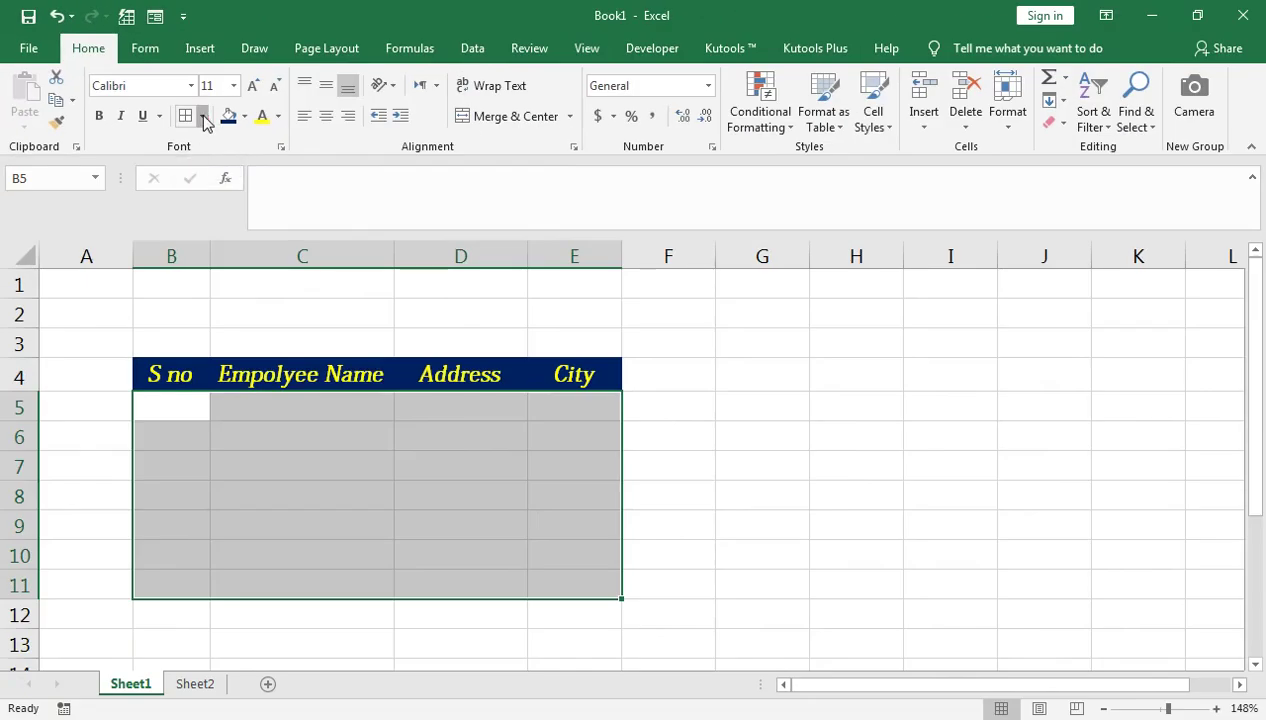
pyautogui.click(201, 116)
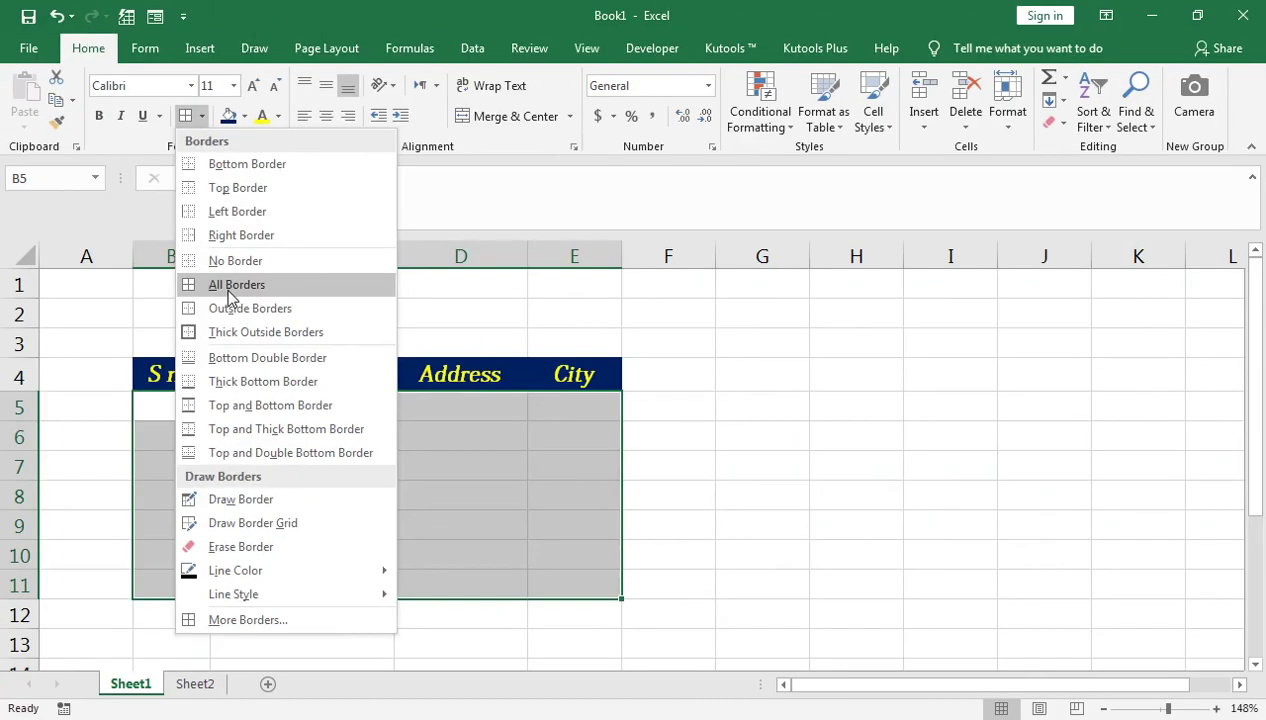
pyautogui.click(229, 287)
pyautogui.click(185, 407)
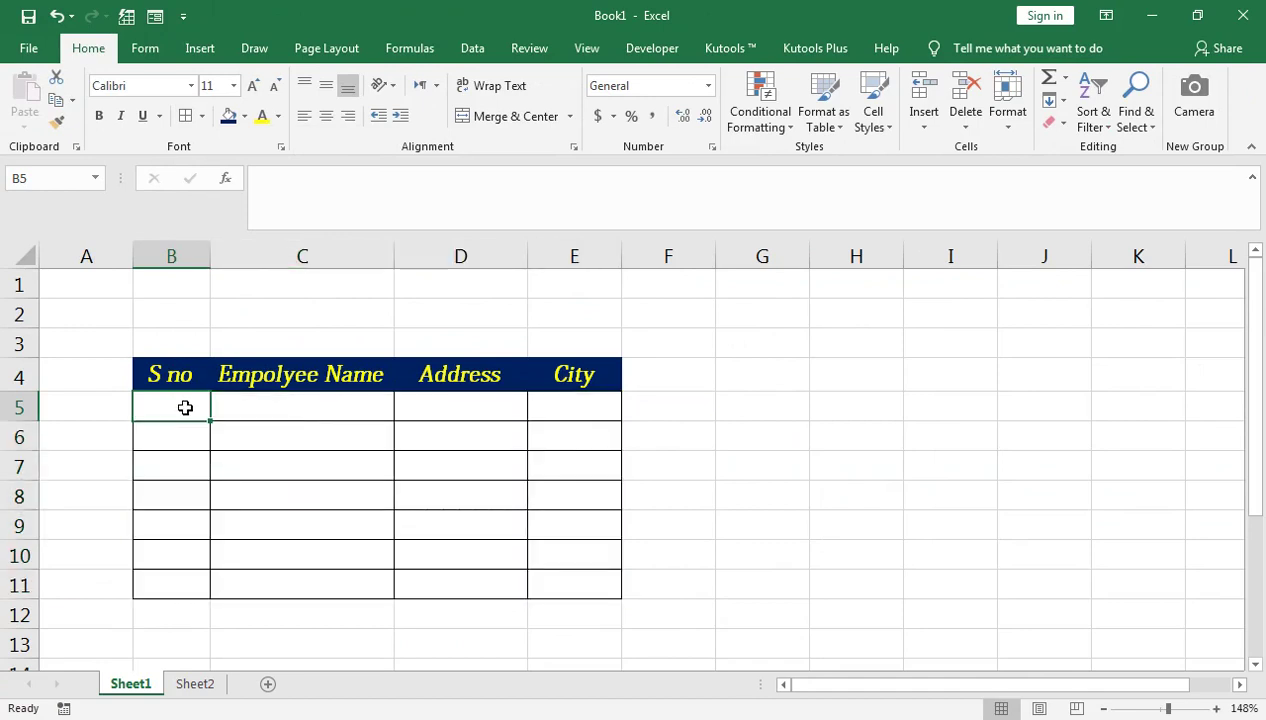
# Step: Enter 1, S, DS and SD across row 5 (B5:E5)
pyautogui.write('1')
pyautogui.press('Tab')
pyautogui.write('S')
pyautogui.press('Tab')
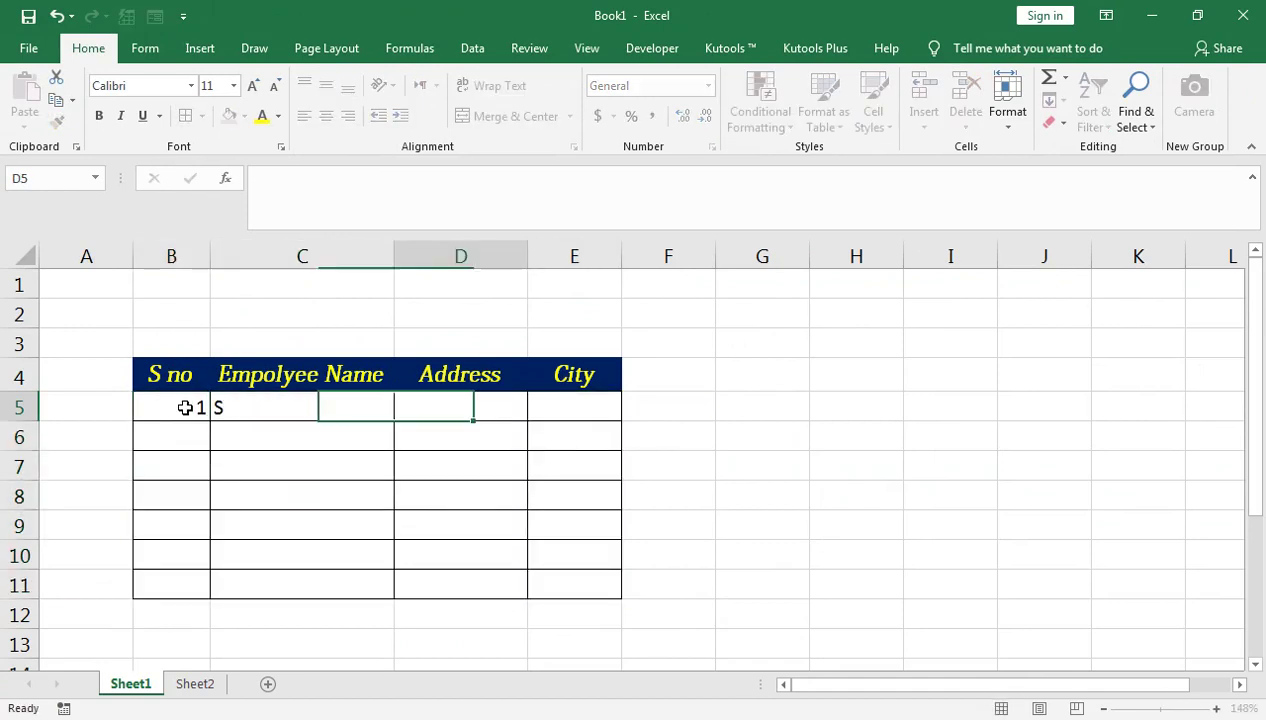
pyautogui.write('DS')
pyautogui.press('Tab')
pyautogui.write('SD')
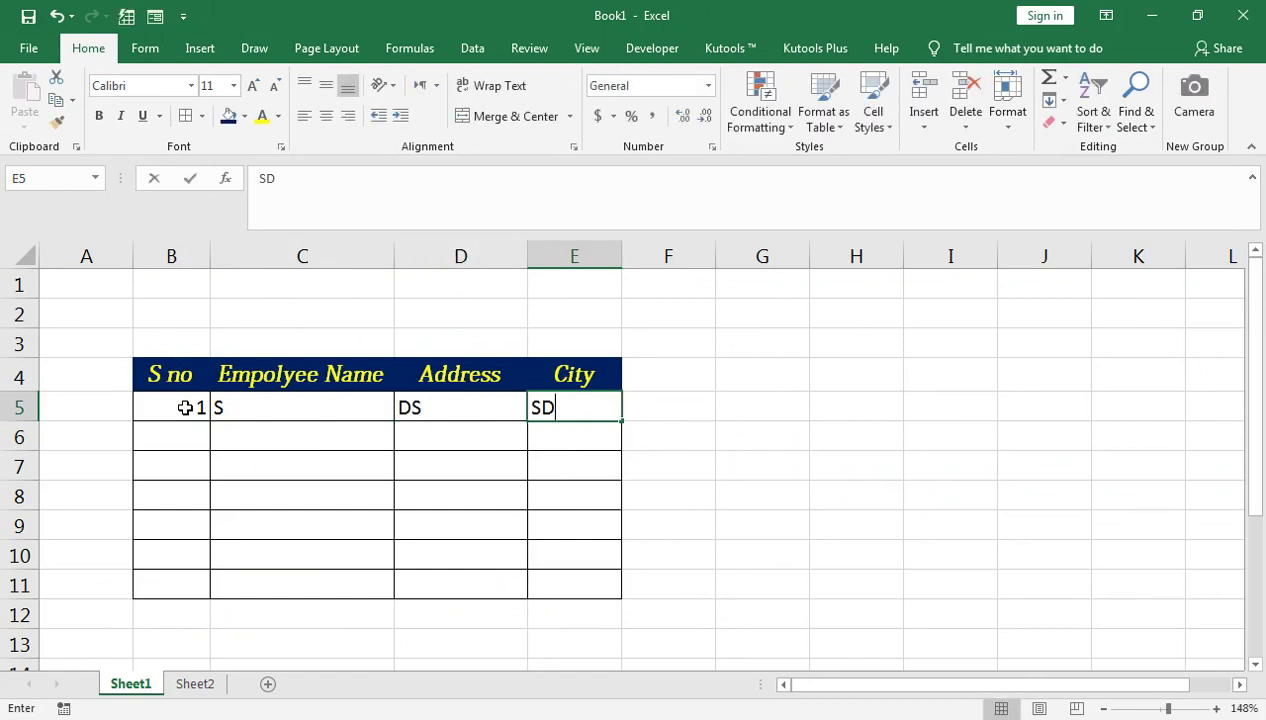
pyautogui.press('Return')
# Step: Remove all borders from rows 9 to 12 (A9:E12) with No Border
pyautogui.click(185, 407)
pyautogui.press('Return')
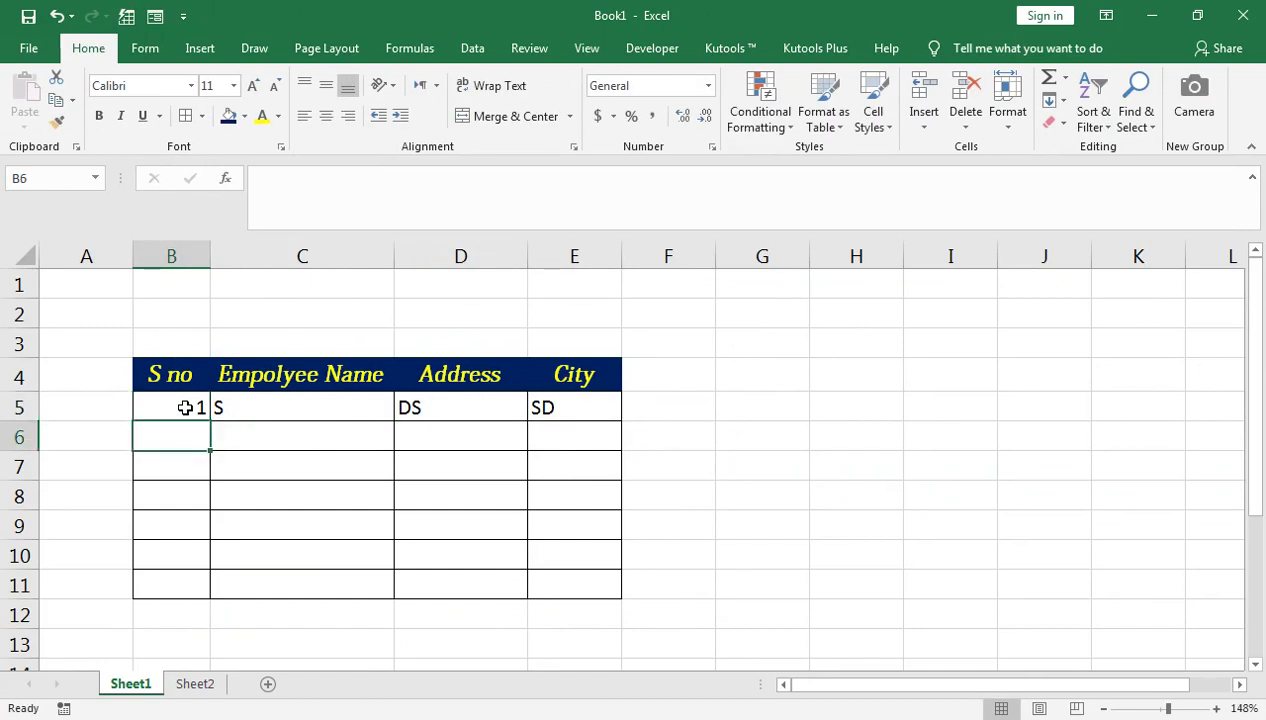
pyautogui.press('Down')
pyautogui.press('Down')
pyautogui.hotkey('shift', 'Right')
pyautogui.hotkey('shift', 'Right')
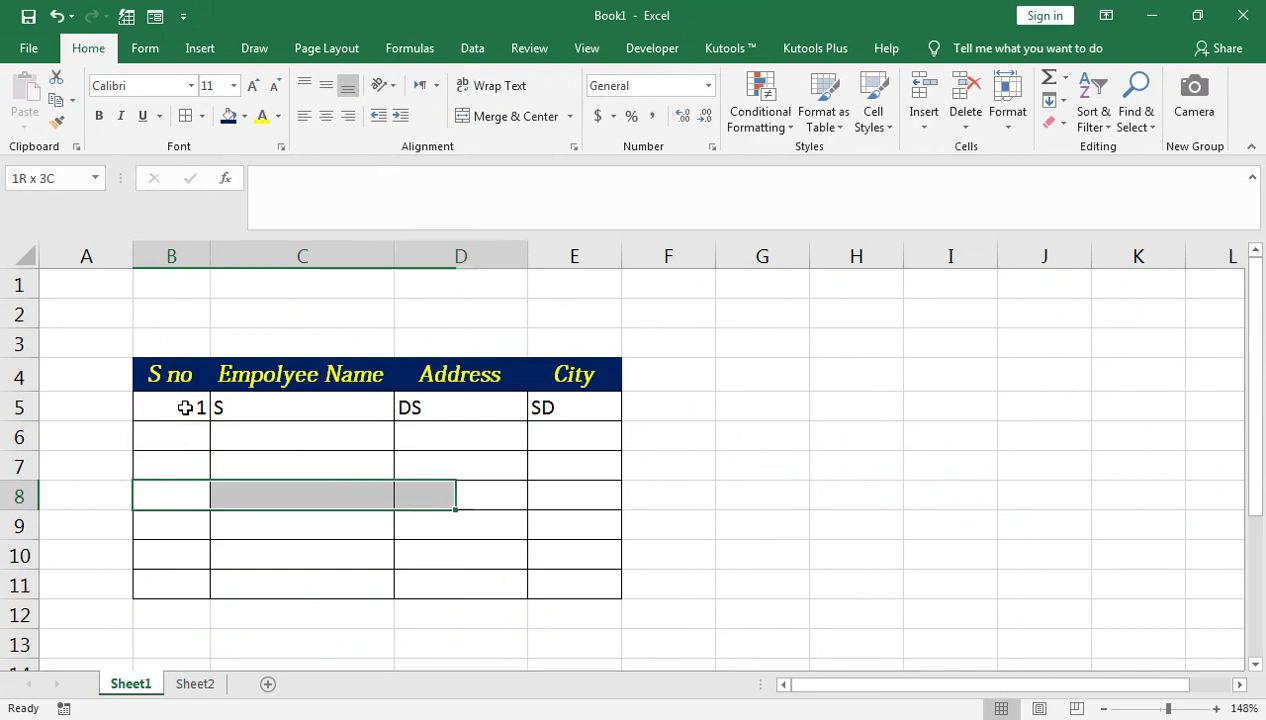
pyautogui.hotkey('shift', 'Right')
pyautogui.hotkey('shift', 'Up')
pyautogui.hotkey('shift', 'Up')
pyautogui.hotkey('shift', 'Up')
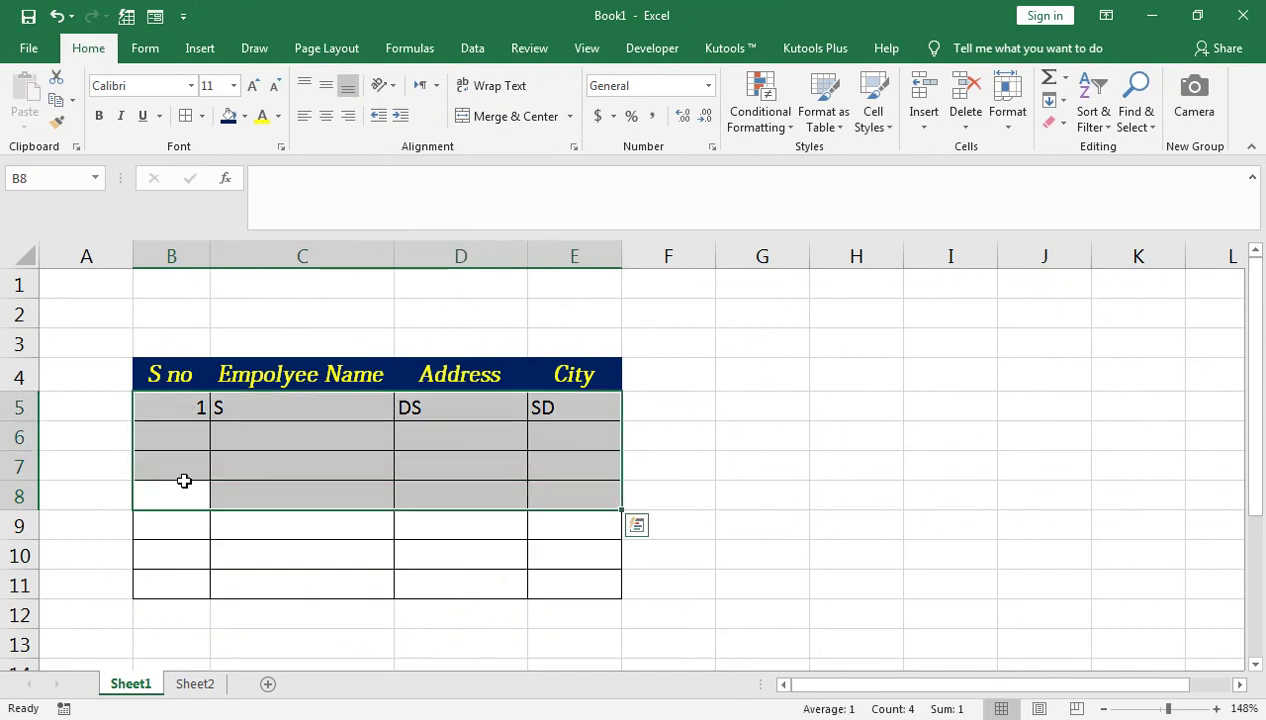
pyautogui.moveTo(119, 523); pyautogui.dragTo(180, 556)
pyautogui.click(593, 588)
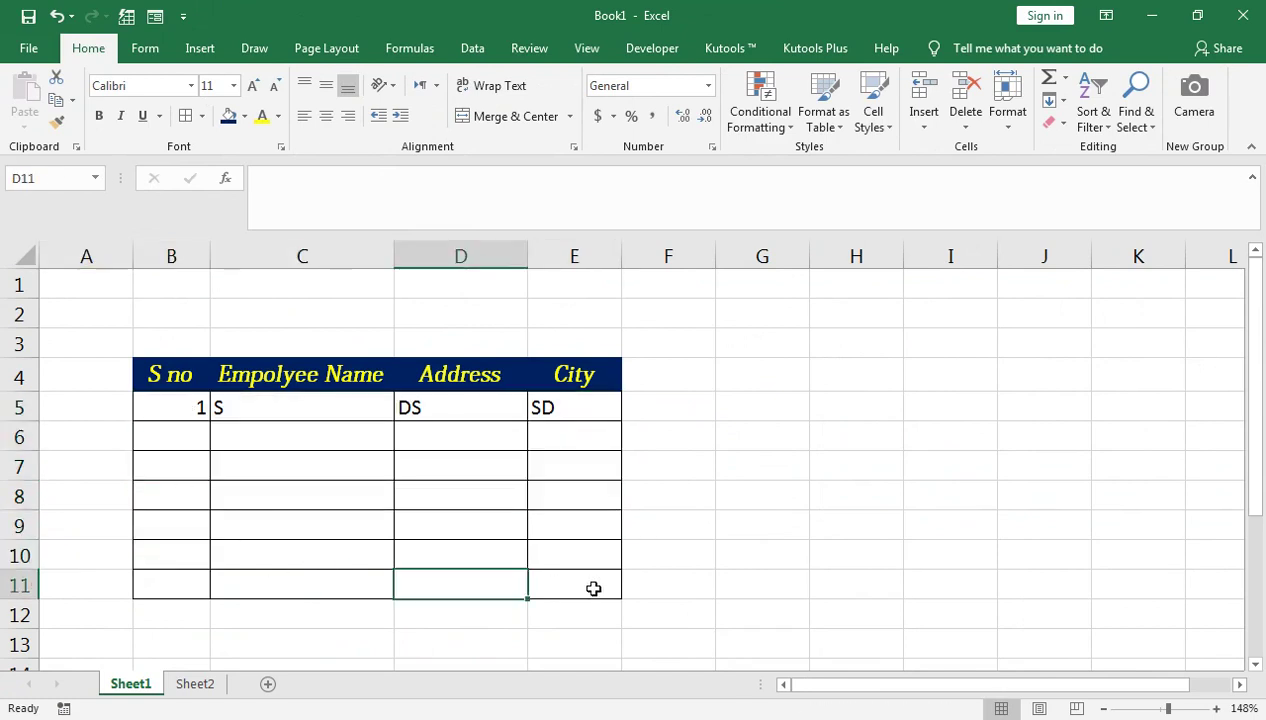
pyautogui.moveTo(105, 528); pyautogui.dragTo(580, 614)
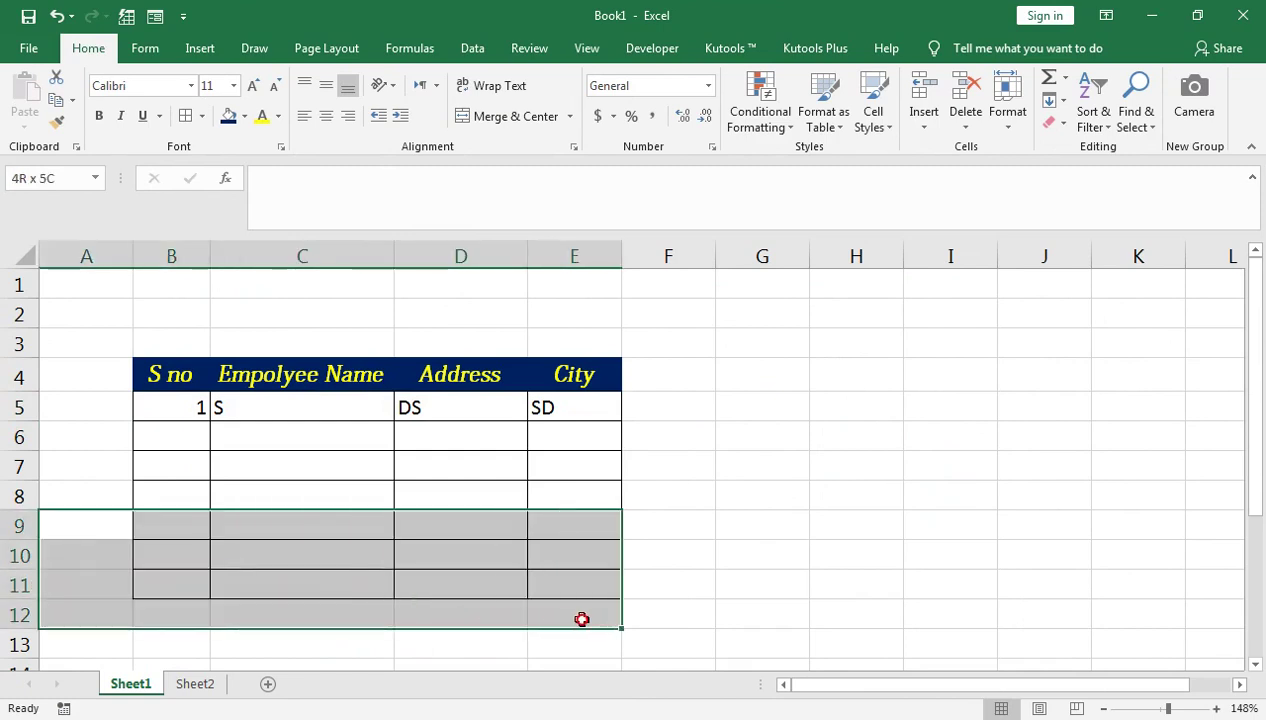
pyautogui.click(201, 116)
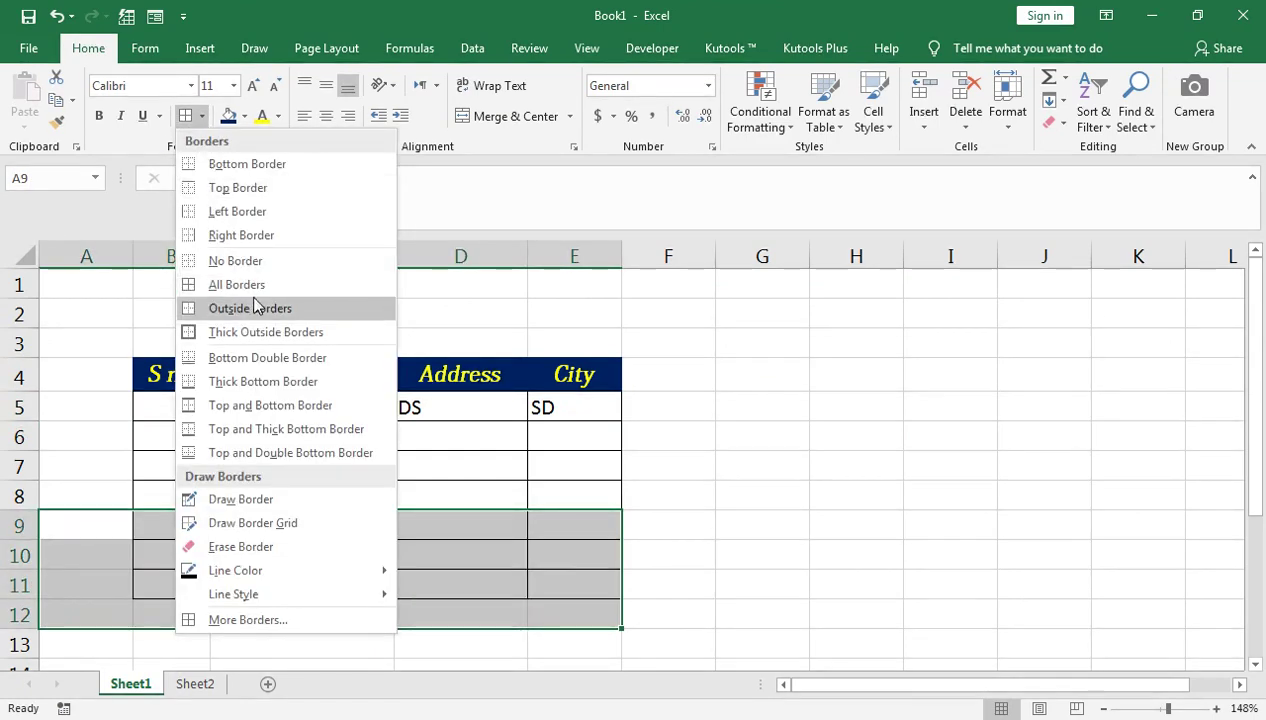
pyautogui.click(252, 262)
# Step: Reapply All Borders to row 8 of the table, B8:E8
pyautogui.click(246, 256)
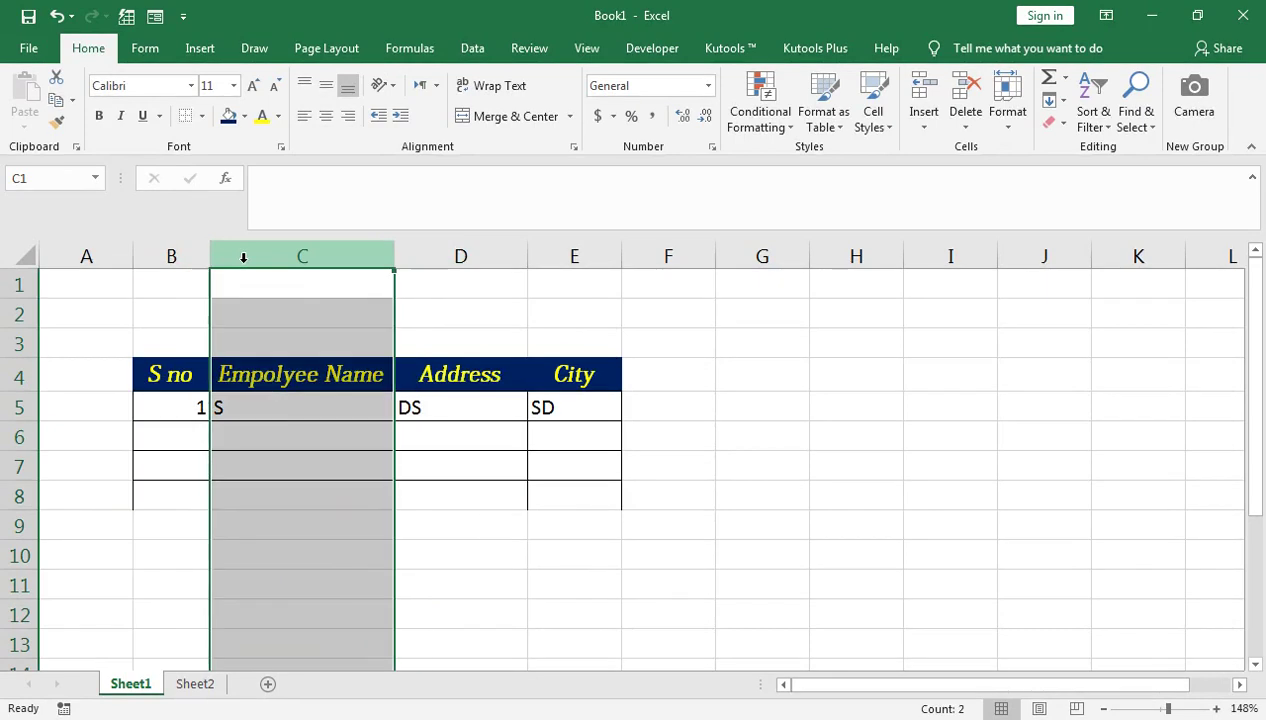
pyautogui.click(313, 498)
pyautogui.moveTo(172, 498); pyautogui.dragTo(530, 485)
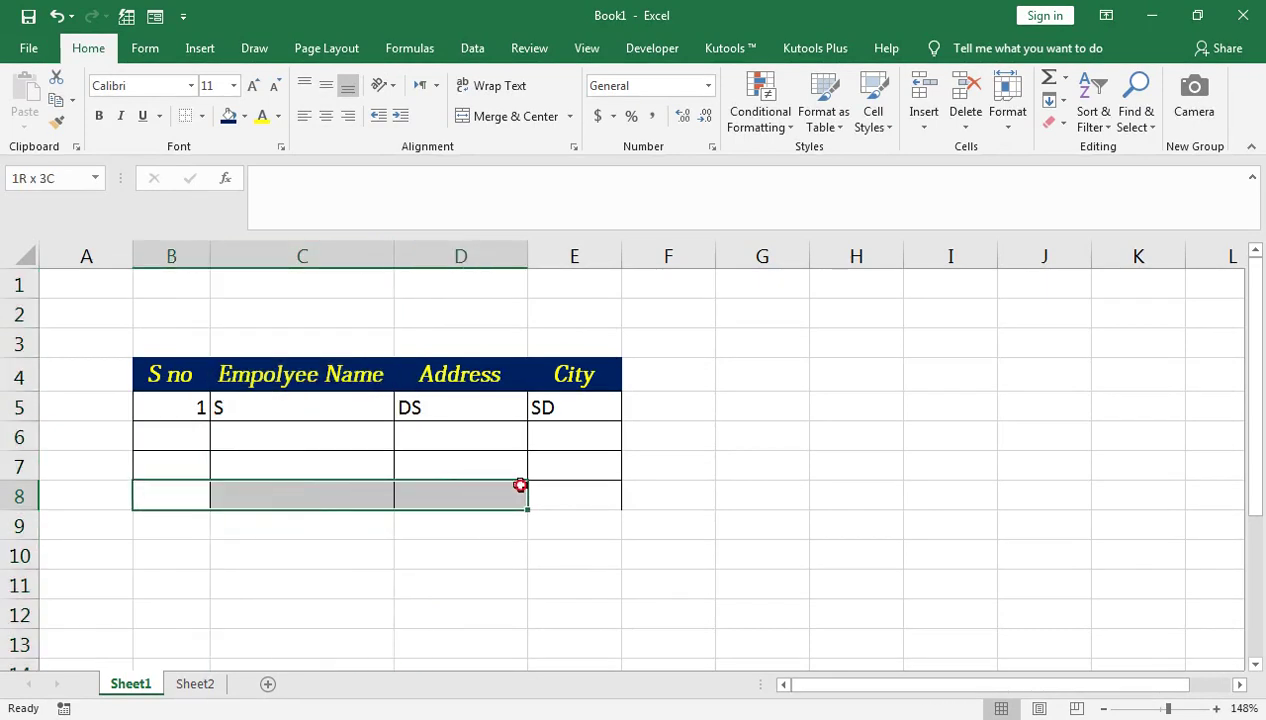
pyautogui.click(201, 116)
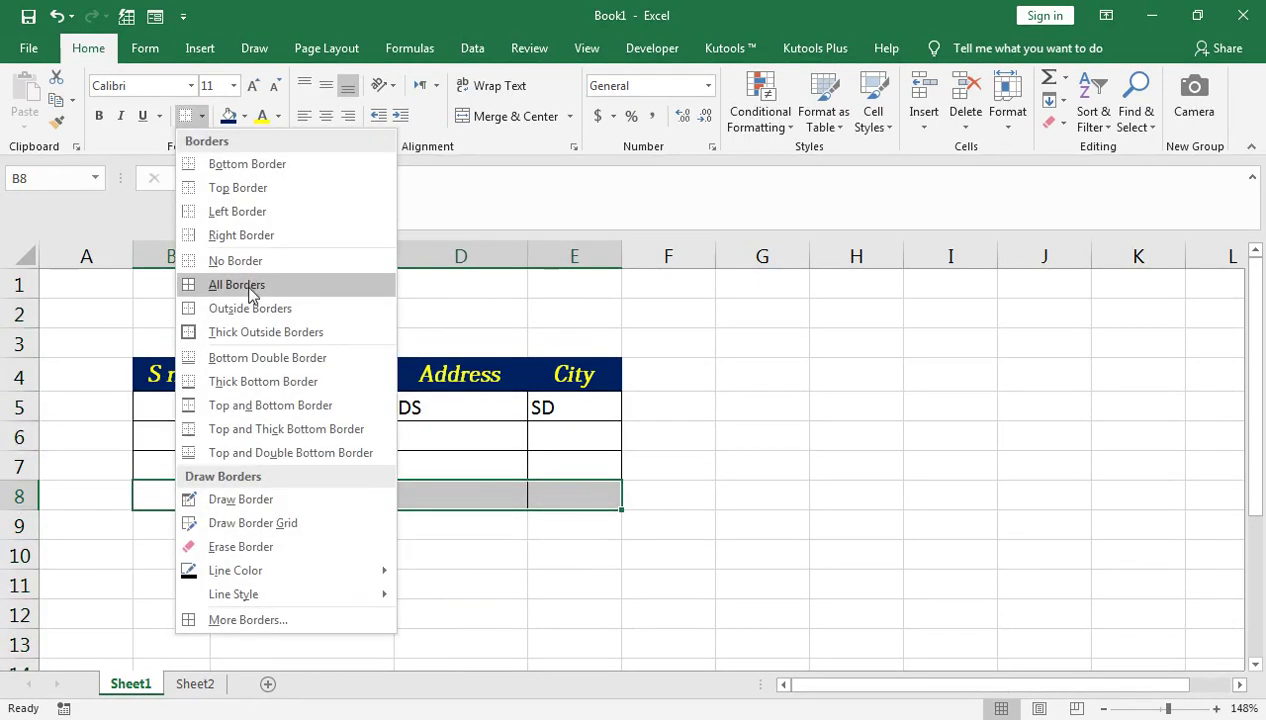
pyautogui.click(250, 285)
pyautogui.click(245, 515)
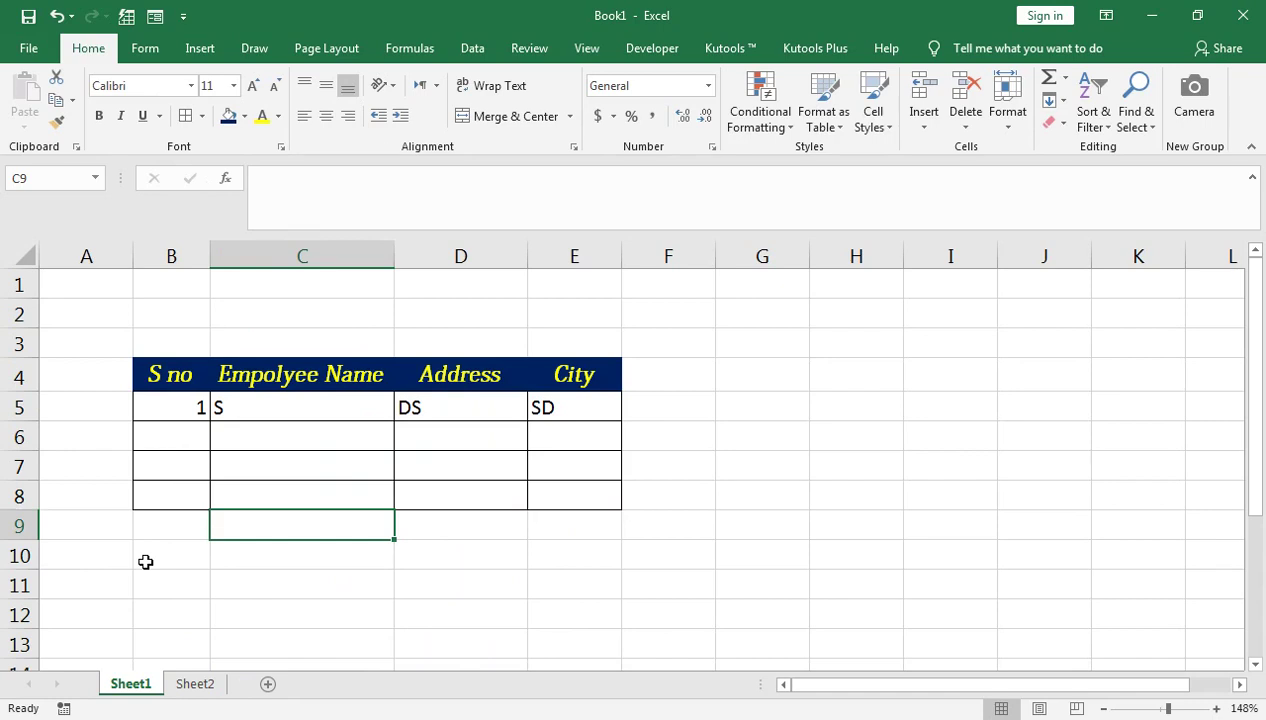
# Step: Enter ASF, ASDF, SF and SF across row 9 (B9:E9)
pyautogui.moveTo(164, 565); pyautogui.dragTo(639, 582)
pyautogui.click(630, 615)
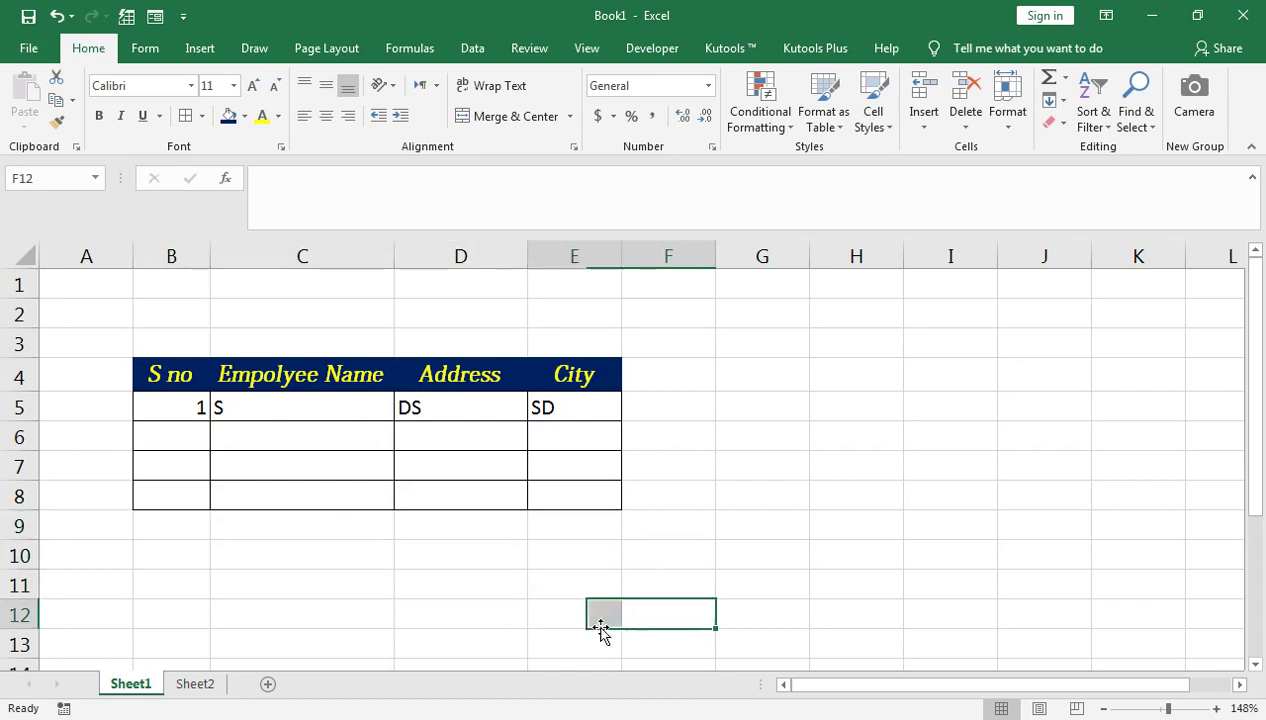
pyautogui.click(577, 485)
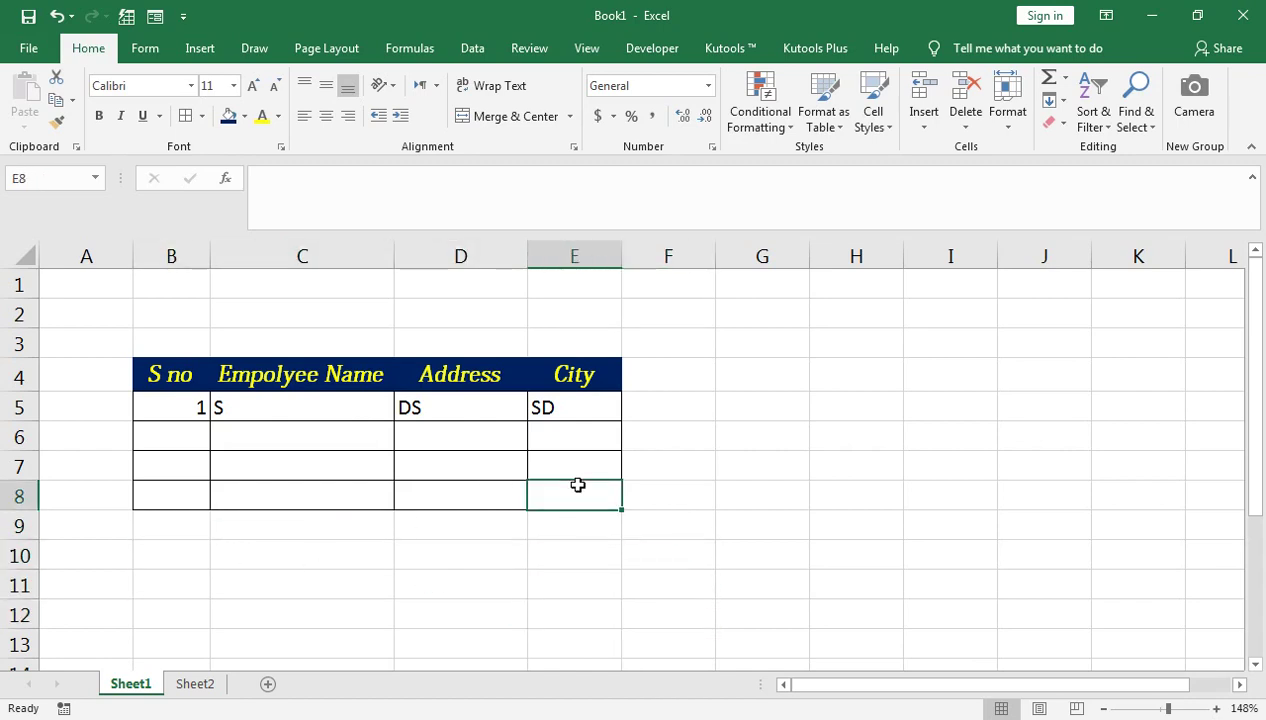
pyautogui.press('Down')
pyautogui.press('Left')
# Step: Apply All Borders to B9:E11
pyautogui.press('Left')
pyautogui.press('Left')
pyautogui.write('ASF')
pyautogui.press('Tab')
pyautogui.write('ASDF')
pyautogui.press('Tab')
pyautogui.write('SF')
pyautogui.press('Tab')
pyautogui.write('SF')
pyautogui.press('Left')
pyautogui.press('Left')
pyautogui.press('Left')
pyautogui.hotkey('shift', 'Right')
pyautogui.hotkey('shift', 'Right')
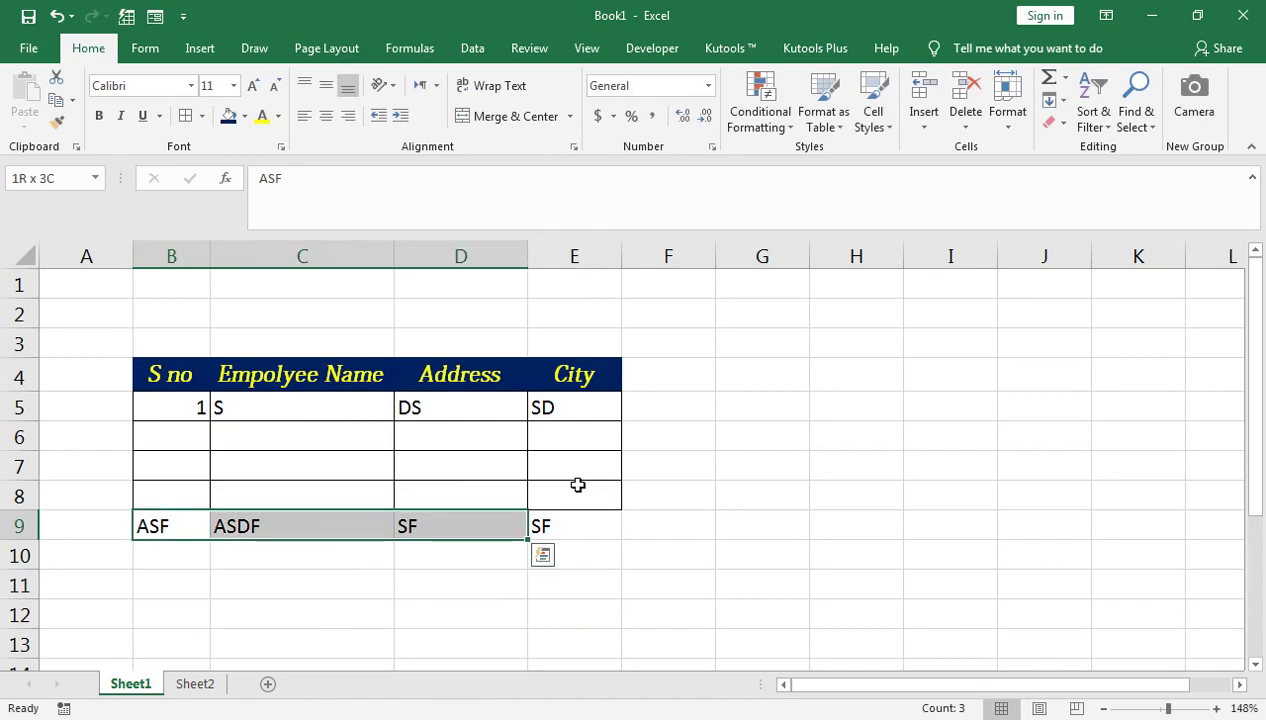
pyautogui.hotkey('shift', 'Right')
pyautogui.hotkey('shift', 'Down')
pyautogui.hotkey('shift', 'Down')
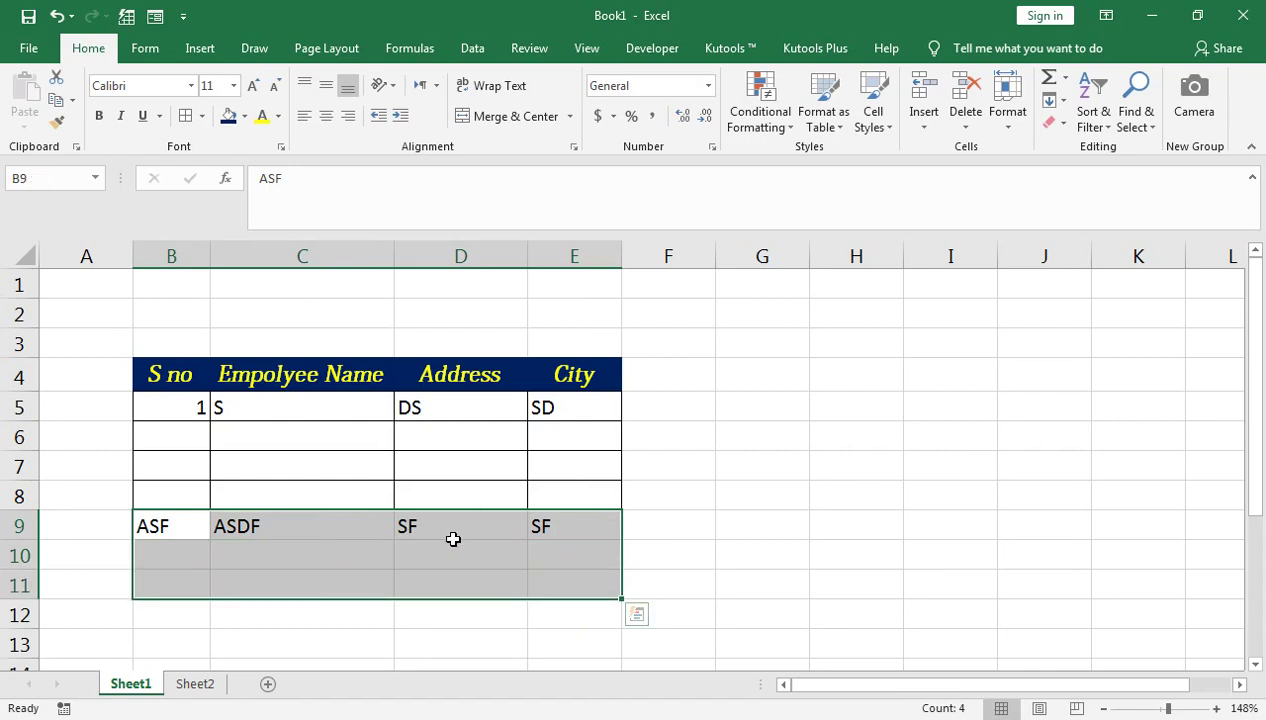
pyautogui.click(188, 116)
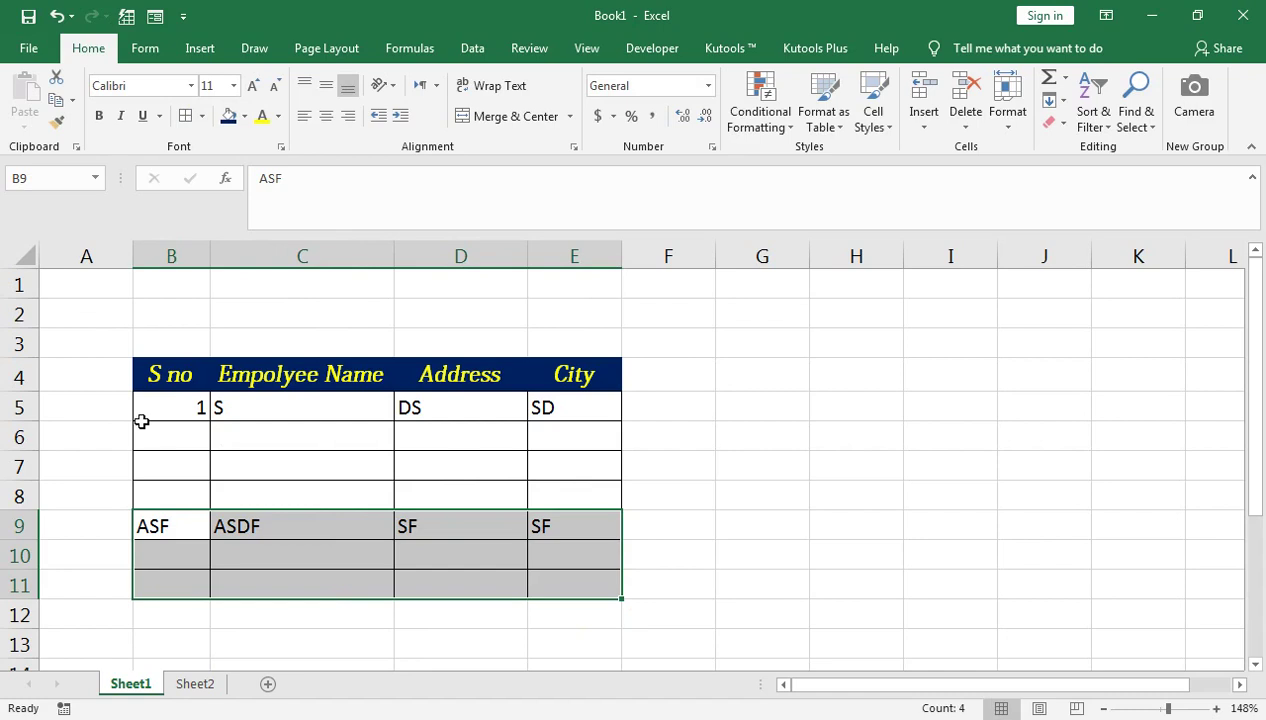
# Step: Clear All contents and borders from A5:E12 using Home > Clear
pyautogui.click(72, 413)
pyautogui.hotkey('shift', 'Right')
pyautogui.hotkey('shift', 'Right')
pyautogui.hotkey('shift', 'Right')
pyautogui.hotkey('shift', 'Right')
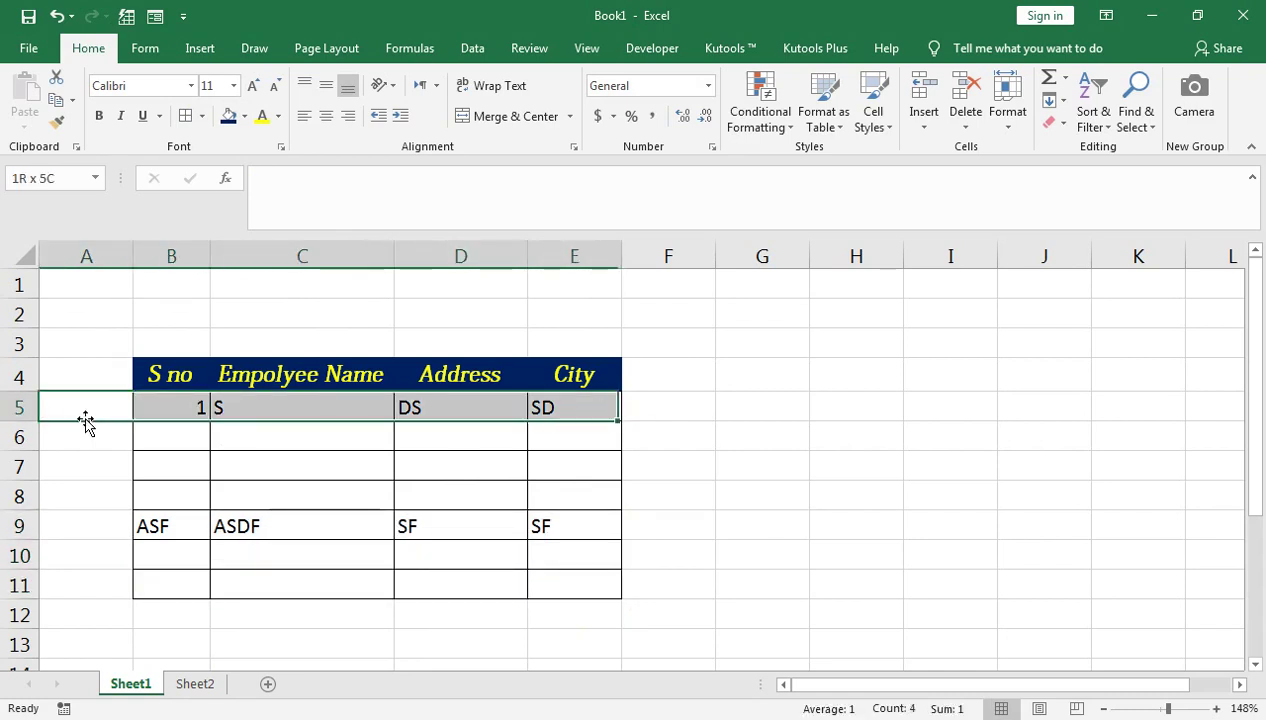
pyautogui.hotkey('shift', 'Down')
pyautogui.hotkey('shift', 'Down')
pyautogui.hotkey('shift', 'Down')
pyautogui.hotkey('shift', 'Down')
pyautogui.hotkey('shift', 'Down')
pyautogui.hotkey('shift', 'Down')
pyautogui.hotkey('shift', 'Down')
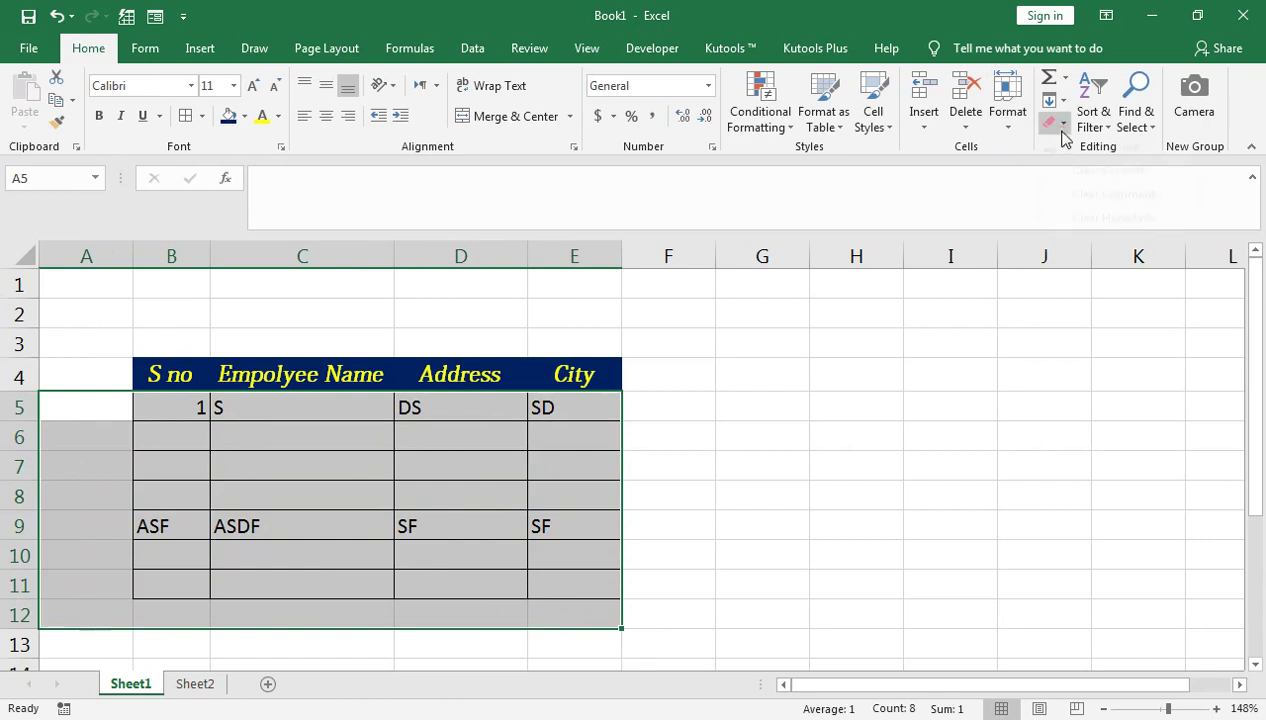
pyautogui.hotkey('alt', 'h')
pyautogui.press('e')
pyautogui.press('a')
# Step: Enter S no 1 in cell B5
pyautogui.click(206, 403)
pyautogui.write('1')
pyautogui.press('Tab')
pyautogui.press('Tab')
pyautogui.press('Tab')
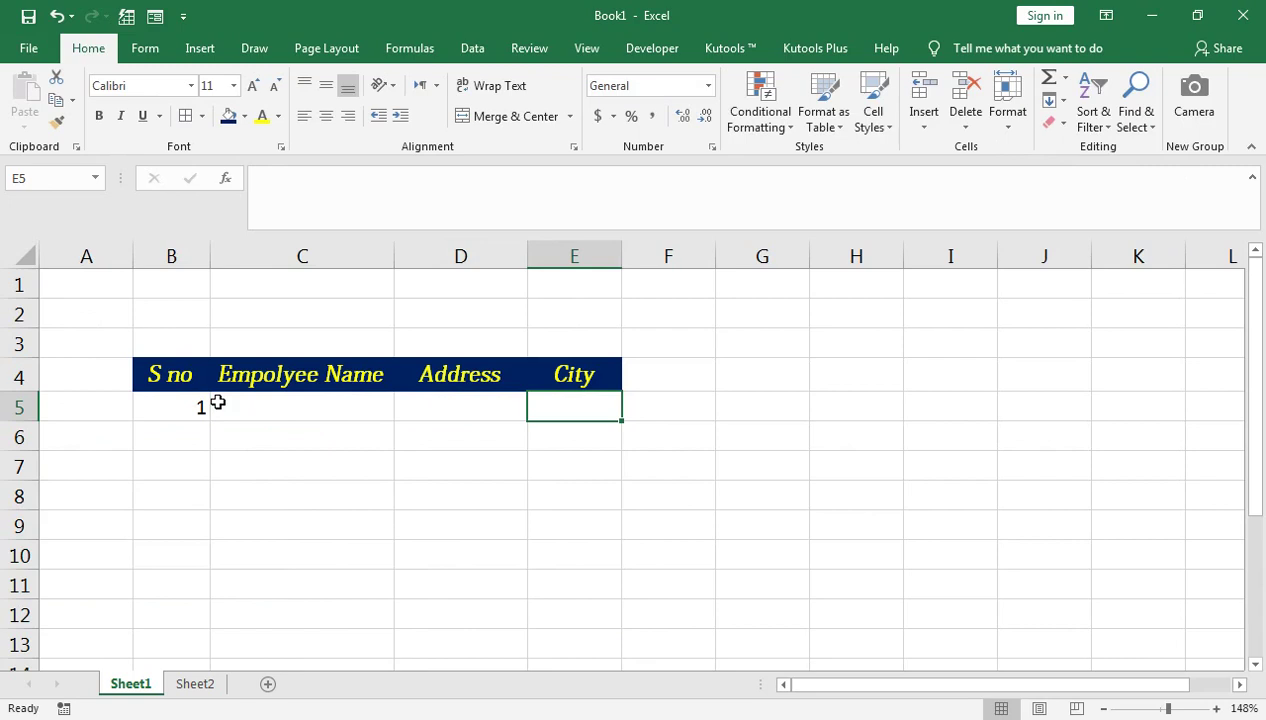
pyautogui.press('Down')
pyautogui.press('Left')
pyautogui.press('Left')
pyautogui.press('Left')
pyautogui.press('Left')
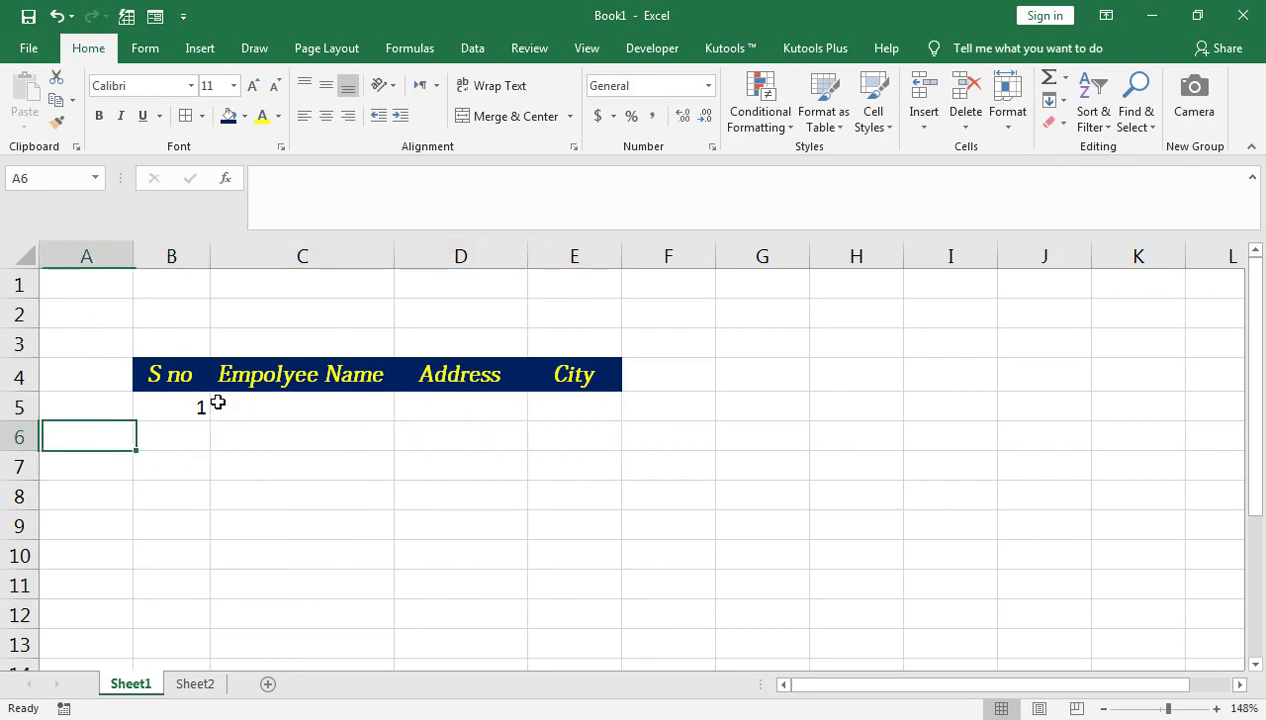
# Step: Enter S no 2 in cell B6 below the 1
pyautogui.press('Right')
pyautogui.write('2')
pyautogui.press('Down')
pyautogui.press('Down')
pyautogui.press('Up')
pyautogui.press('Up')
pyautogui.press('Right')
pyautogui.press('Right')
pyautogui.press('Right')
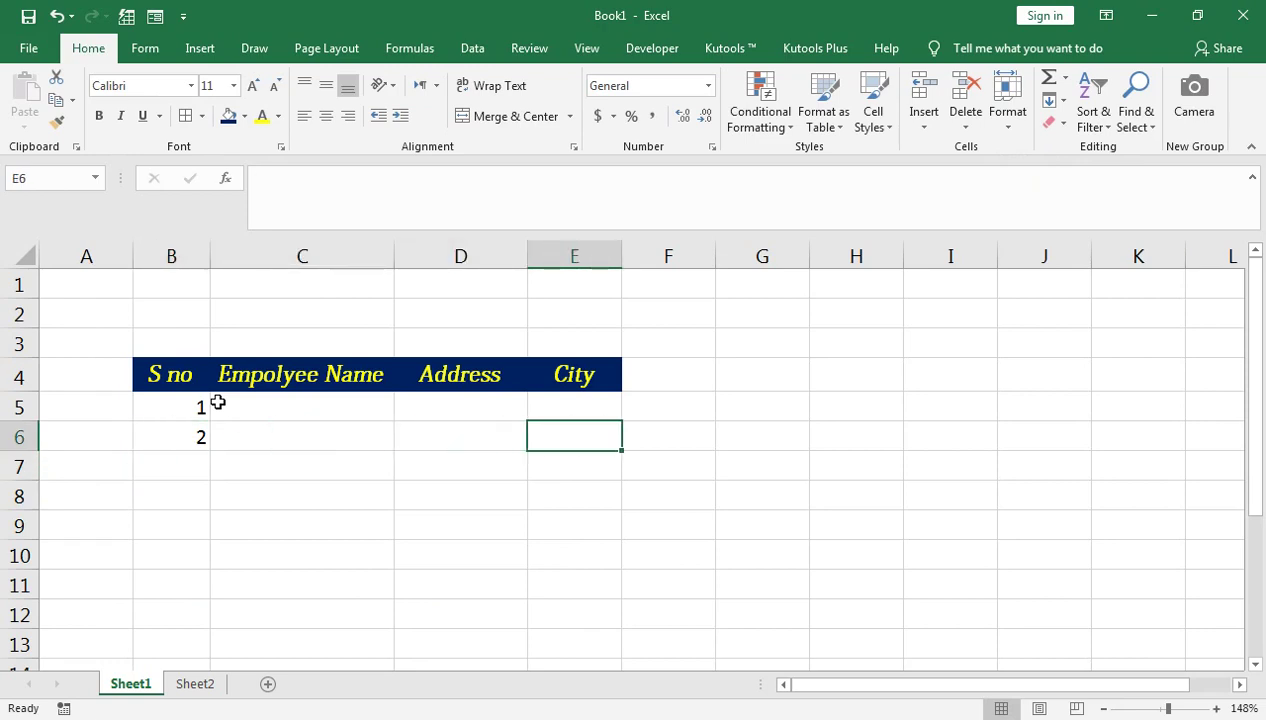
pyautogui.press('Left')
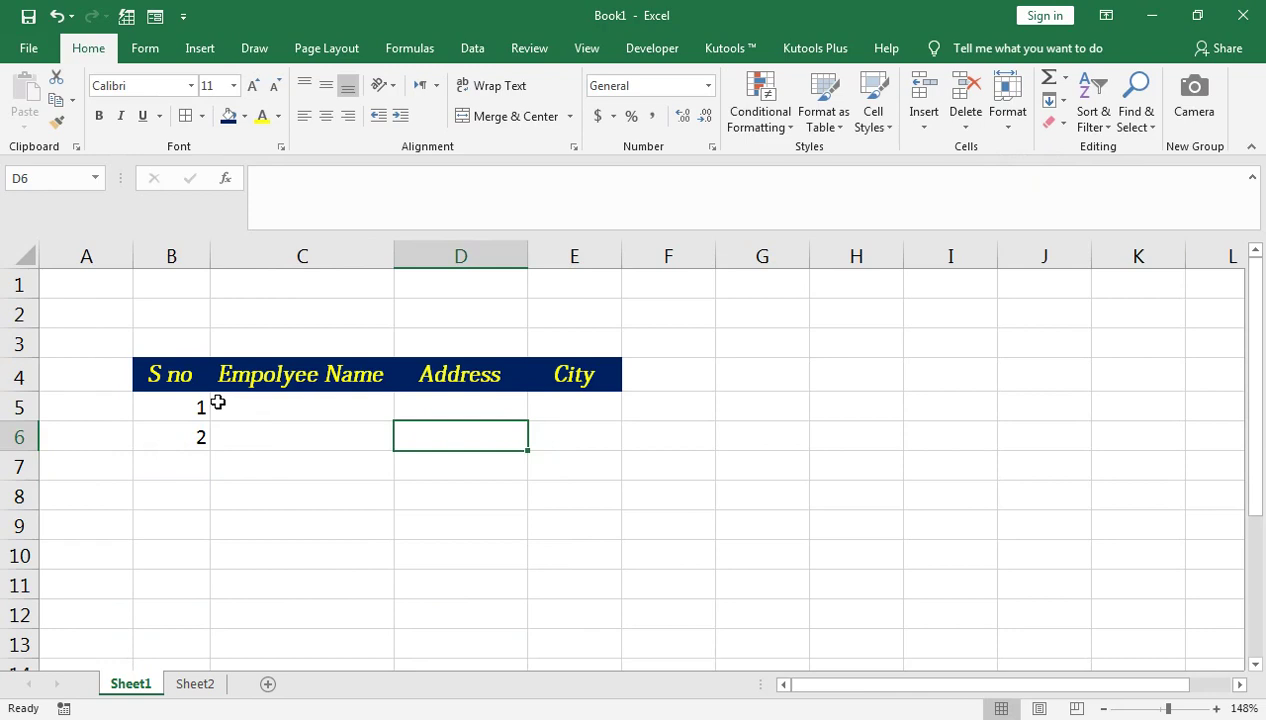
# Step: Delete the serial numbers 1 and 2 from B5:C6
pyautogui.press('Left')
pyautogui.press('Left')
pyautogui.press('Up')
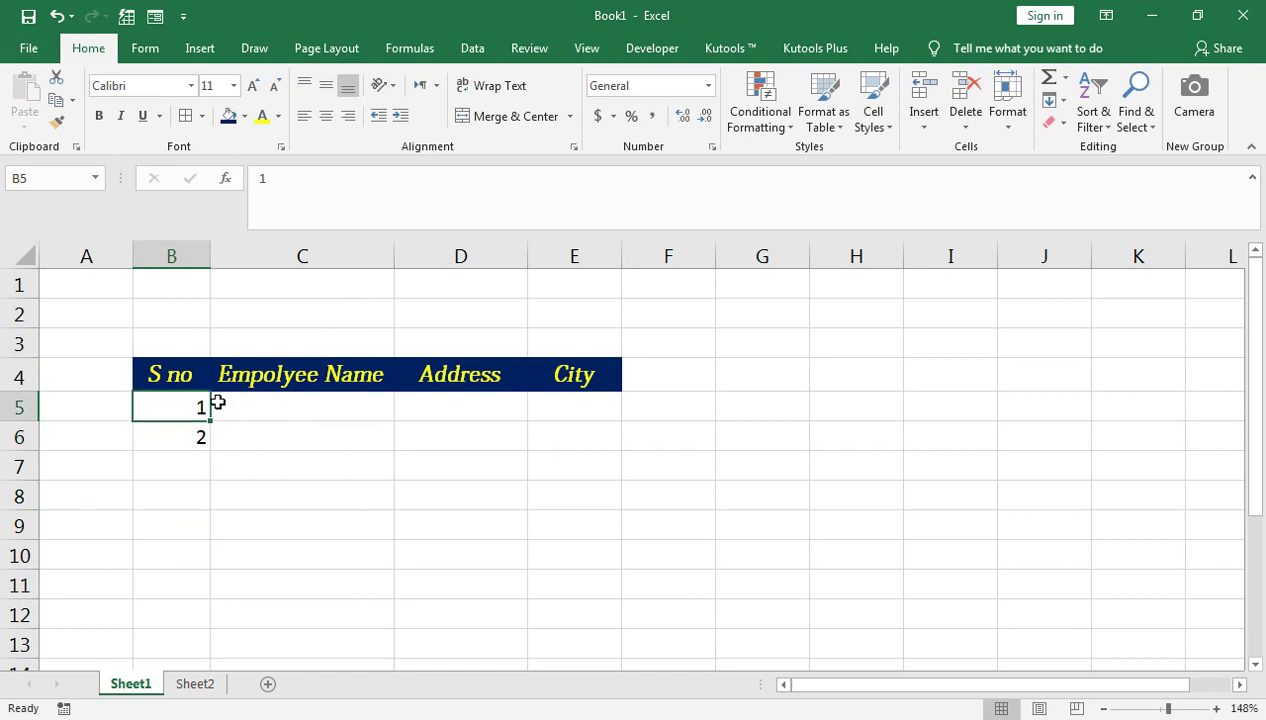
pyautogui.hotkey('shift', 'Down')
pyautogui.hotkey('shift', 'Right')
pyautogui.hotkey('shift', 'Right')
pyautogui.hotkey('shift', 'Right')
pyautogui.press('Delete')
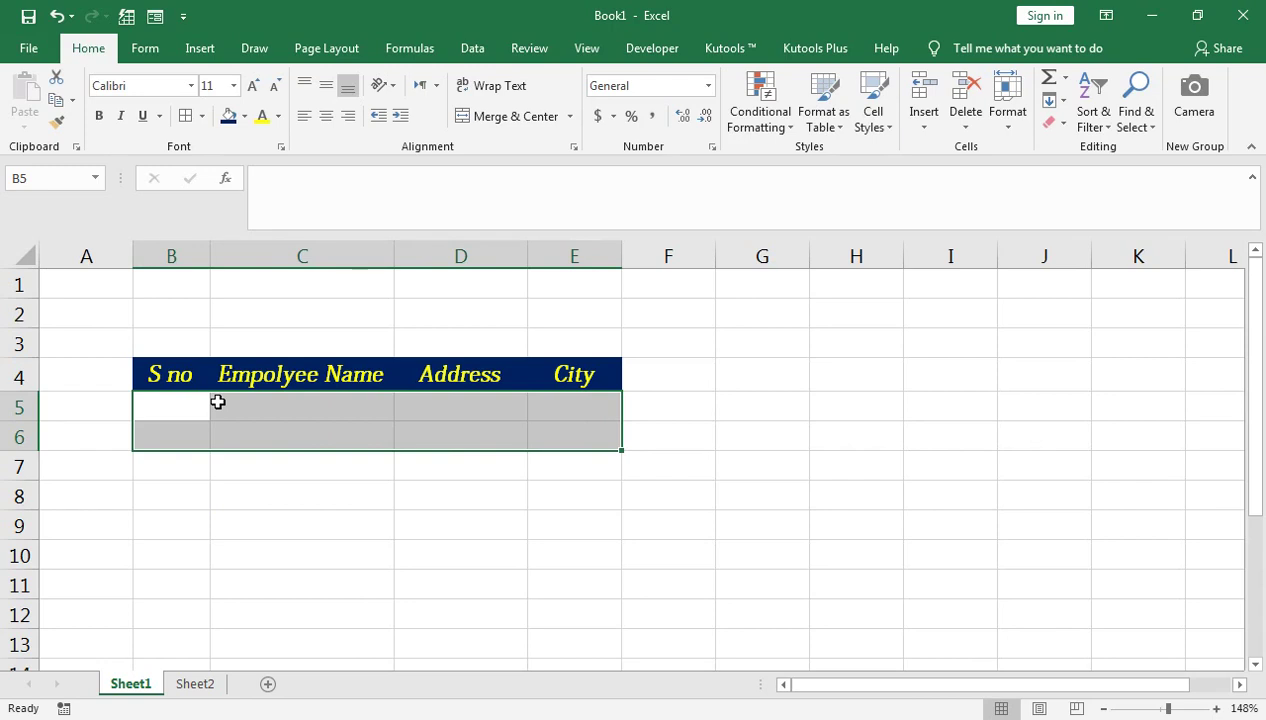
# Step: Undo the deletion so 1 and 2 return to B5:B6, then go back to B5
pyautogui.hotkey('shift', 'Down')
pyautogui.hotkey('shift', 'Down')
pyautogui.hotkey('shift', 'Down')
pyautogui.hotkey('shift', 'Down')
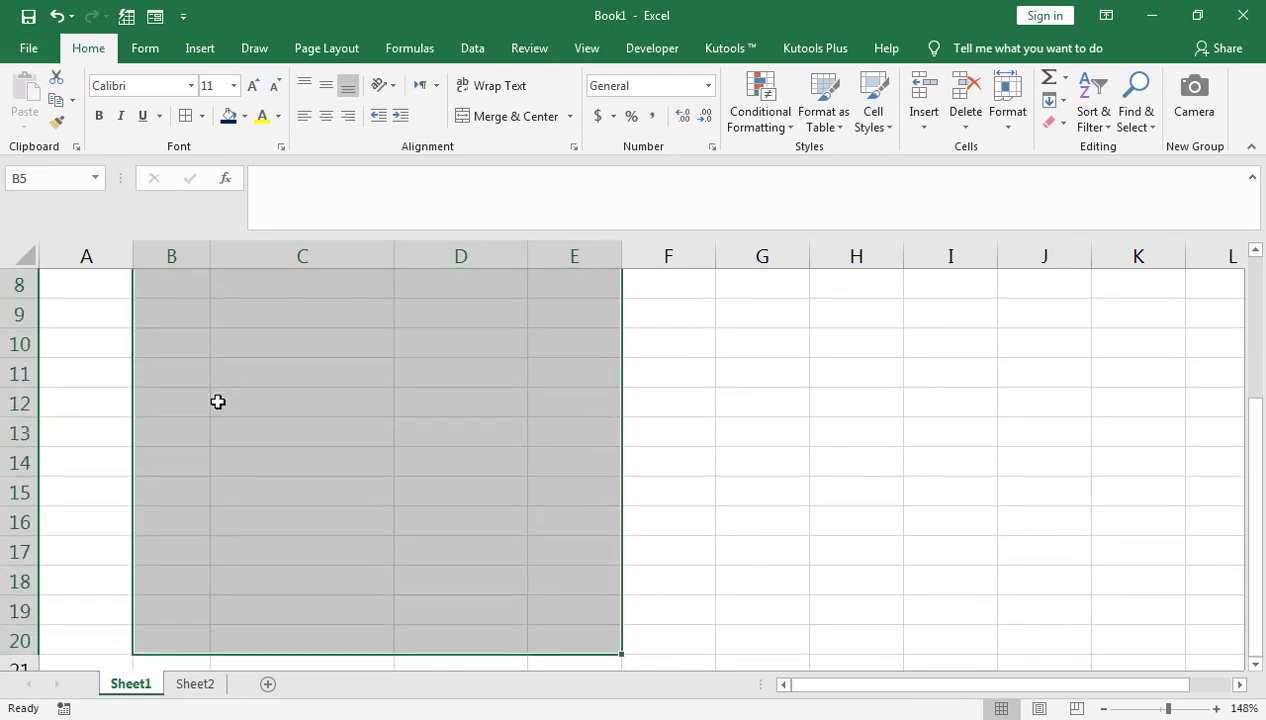
pyautogui.hotkey('ctrl', 'shift', 'Down')
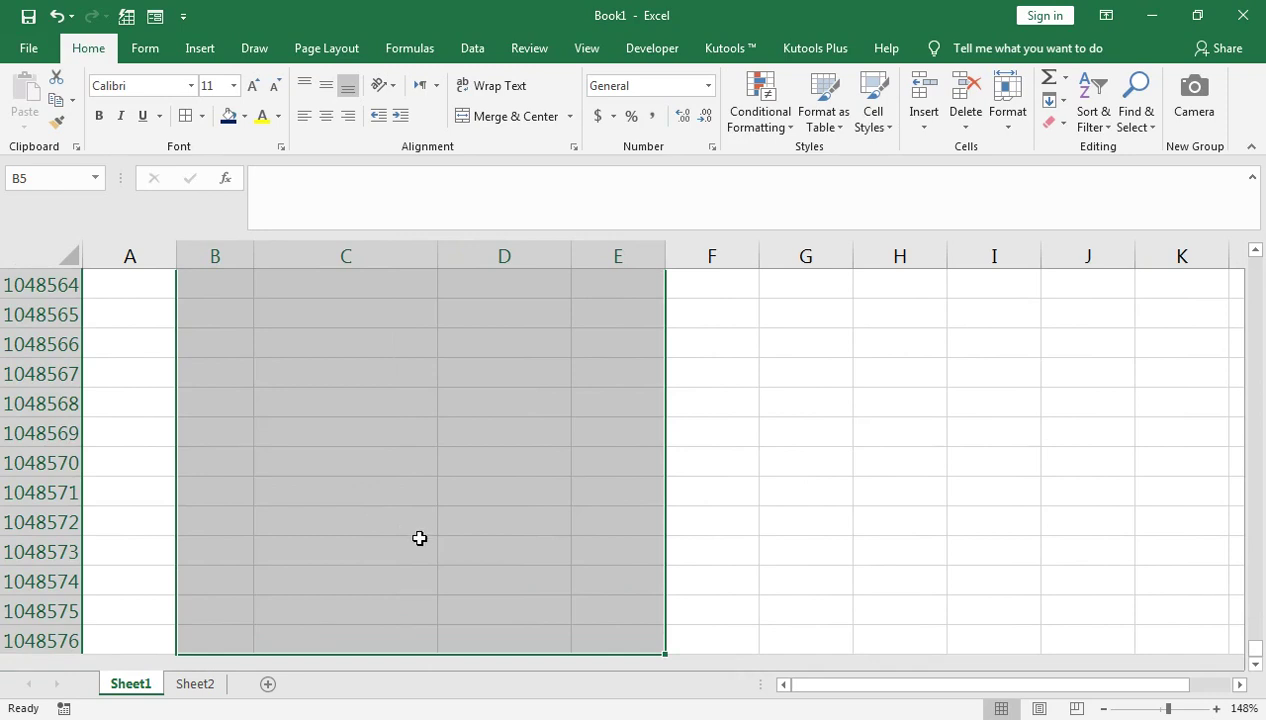
pyautogui.scroll(1, 419, 538)
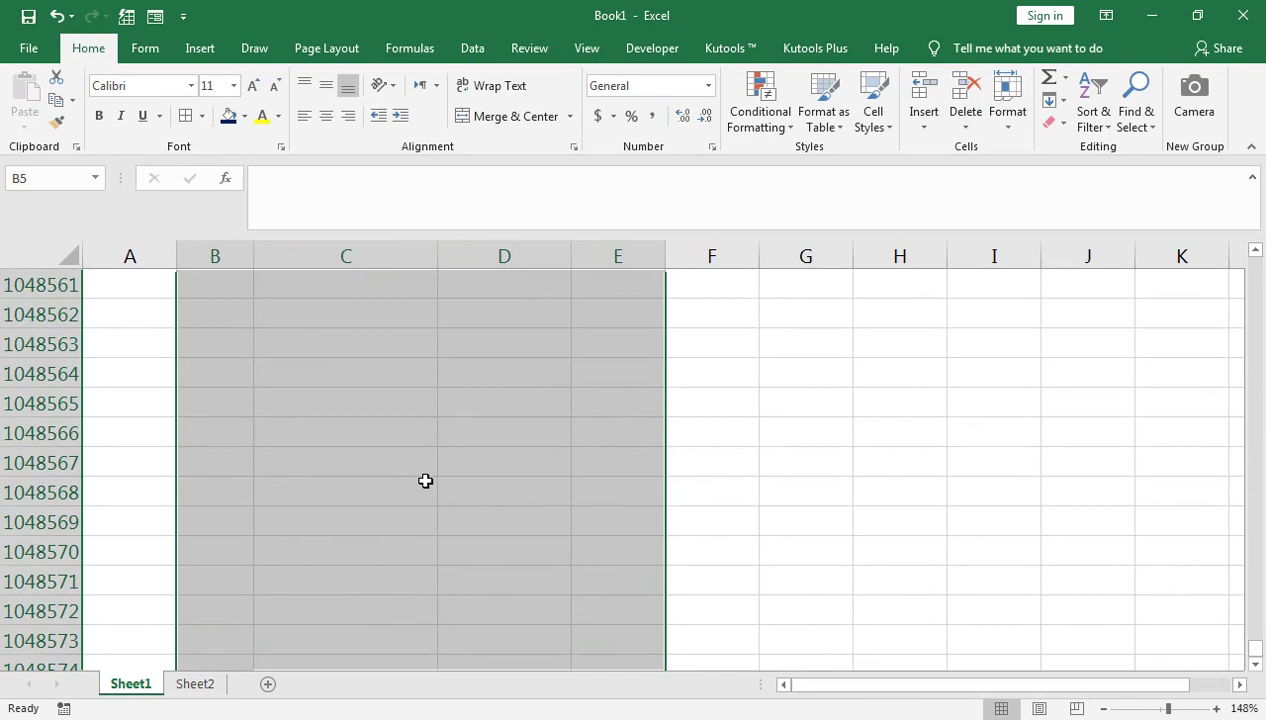
pyautogui.hotkey('ctrl', 'z')
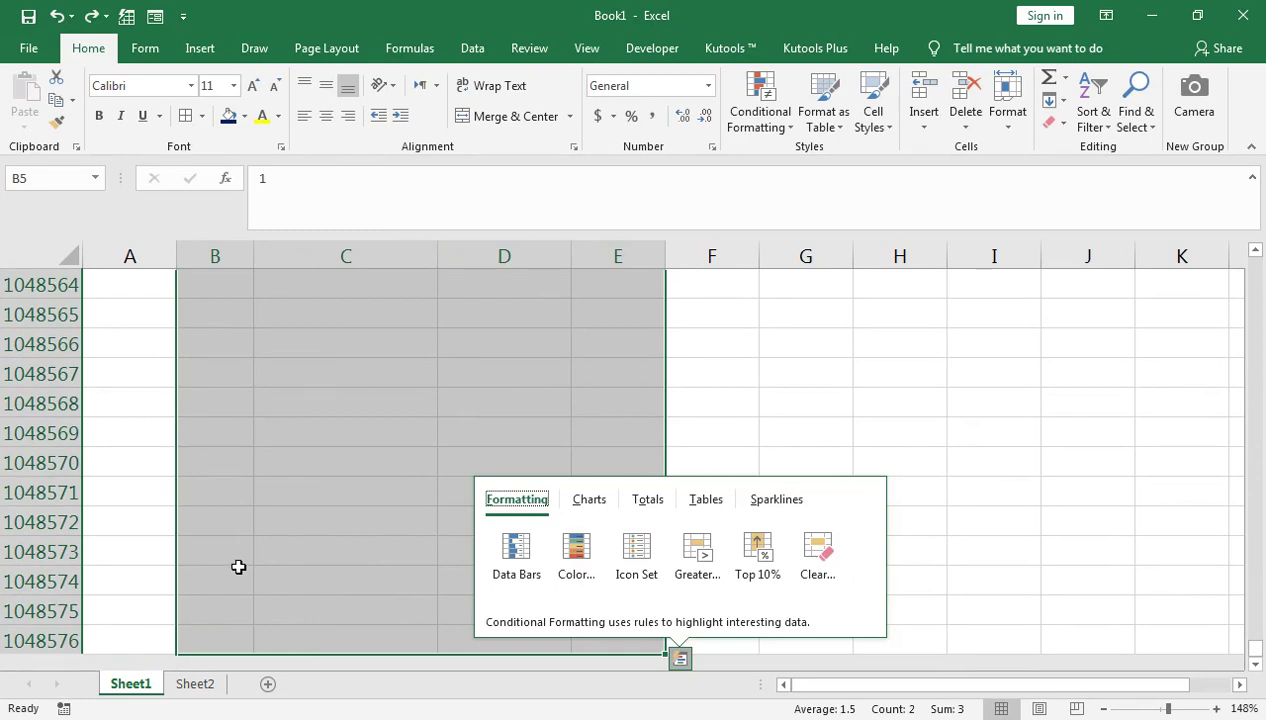
pyautogui.click(239, 570)
pyautogui.hotkey('ctrl', 'Up')
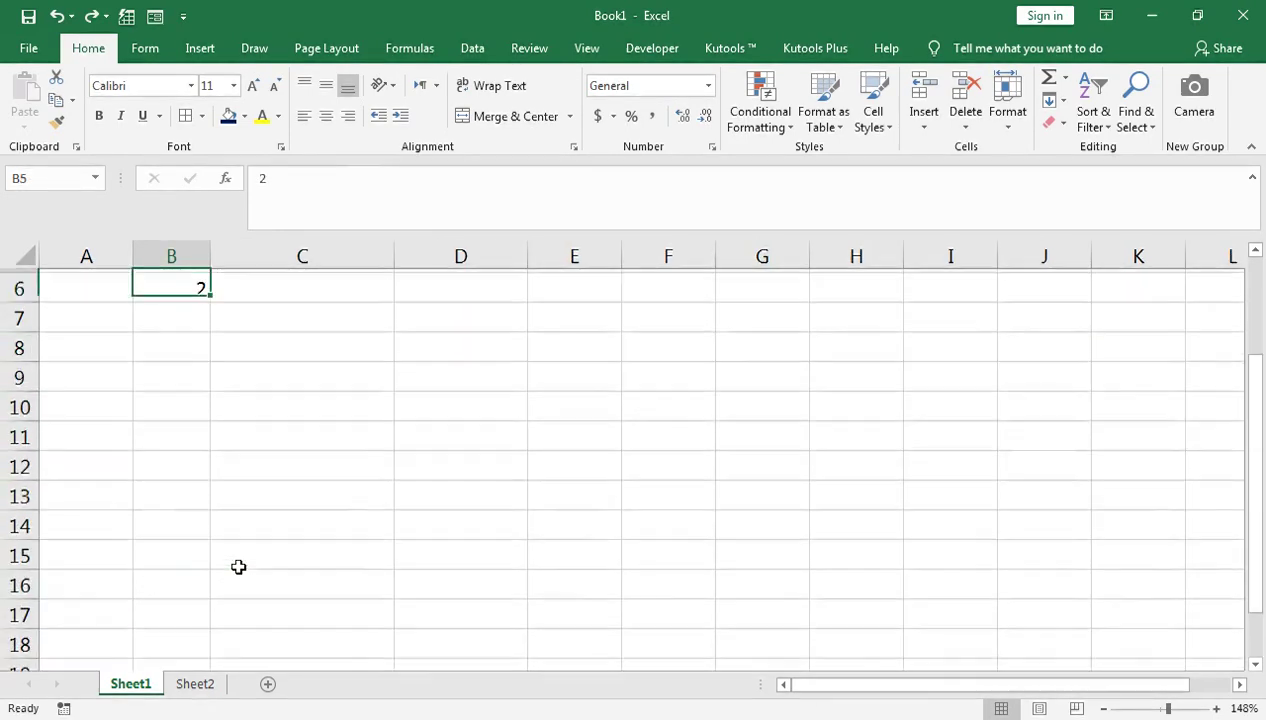
pyautogui.press('Up')
pyautogui.press('Up')
pyautogui.press('Up')
pyautogui.press('Down')
pyautogui.press('Down')
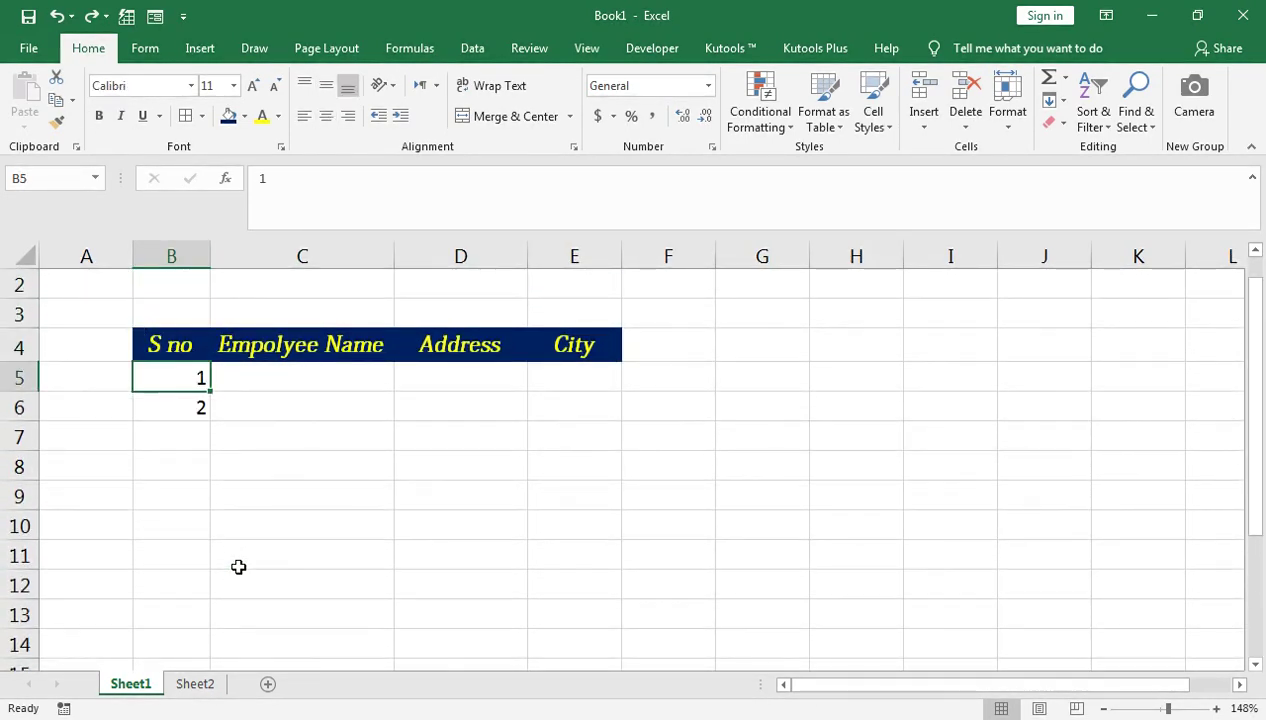
# Step: Delete the serial numbers 1 and 2 from B5:B6
pyautogui.hotkey('shift', 'Down')
pyautogui.press('Delete')
pyautogui.press('Down')
pyautogui.press('Up')
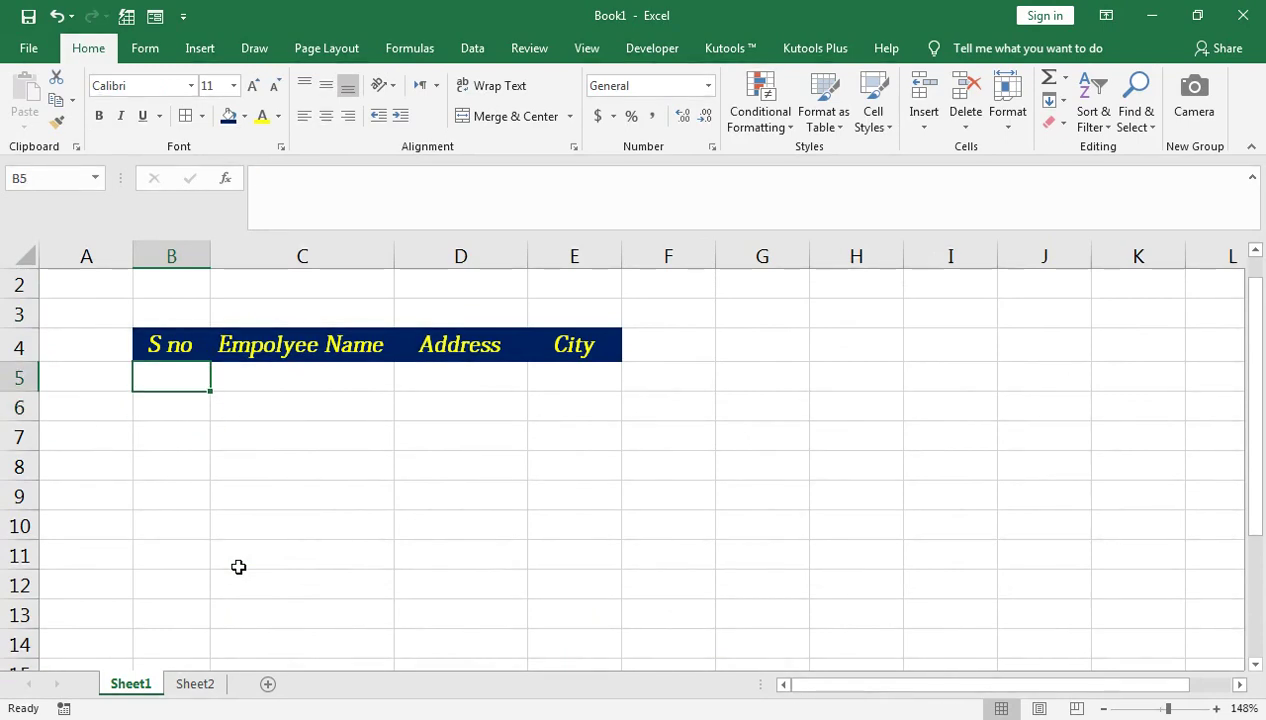
# Step: Select B5:E5 down to the sheet's last row and open Conditional Formatting
pyautogui.hotkey('shift', 'Right')
pyautogui.hotkey('shift', 'Right')
pyautogui.hotkey('shift', 'Right')
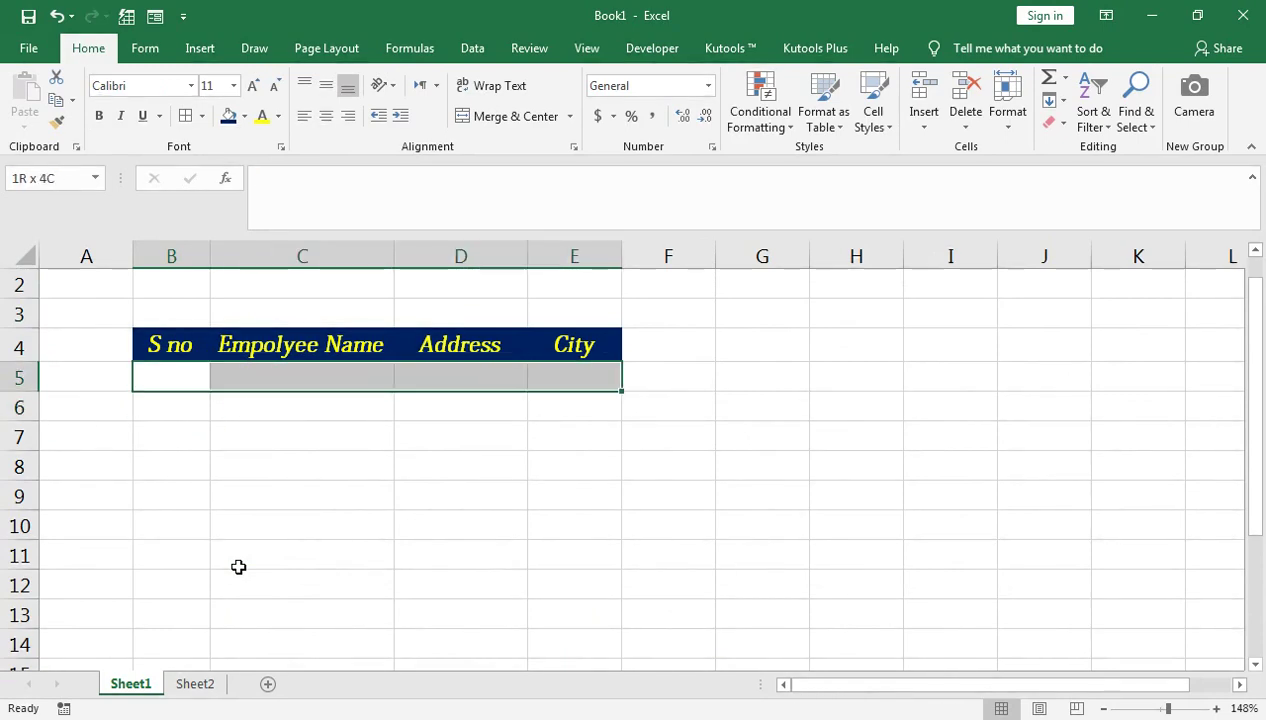
pyautogui.hotkey('ctrl', 'shift', 'Down')
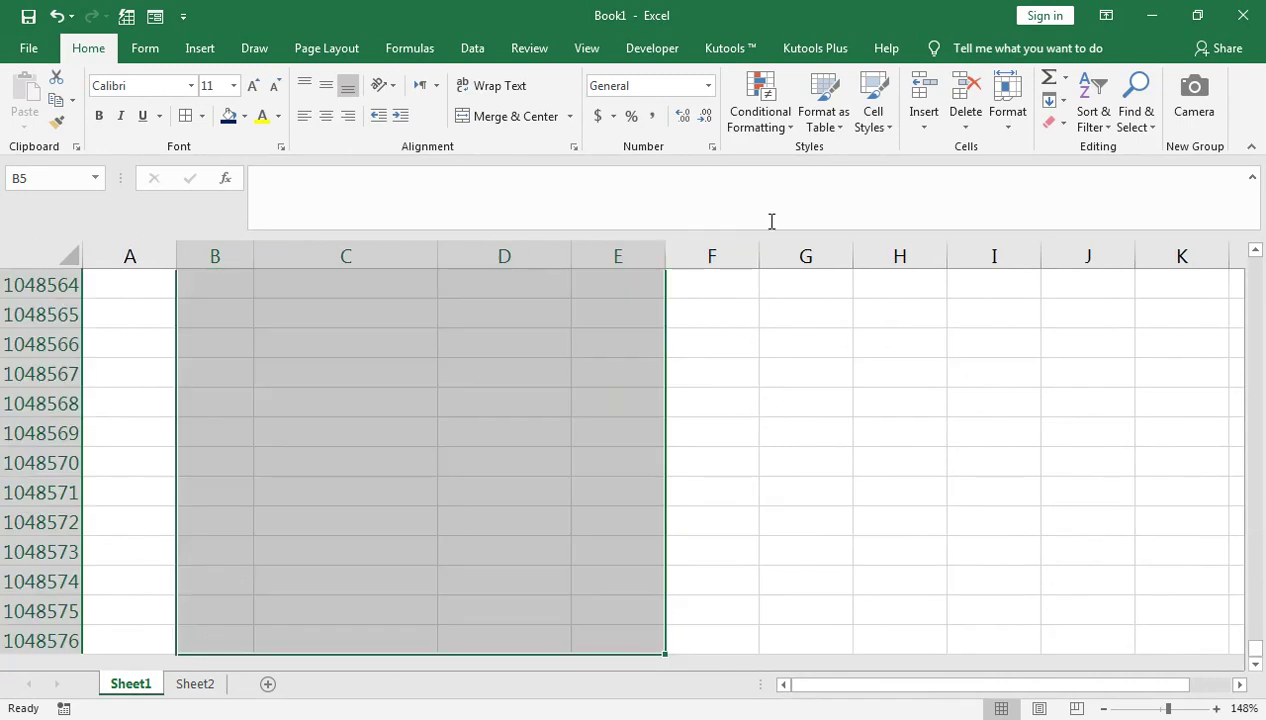
pyautogui.click(760, 112)
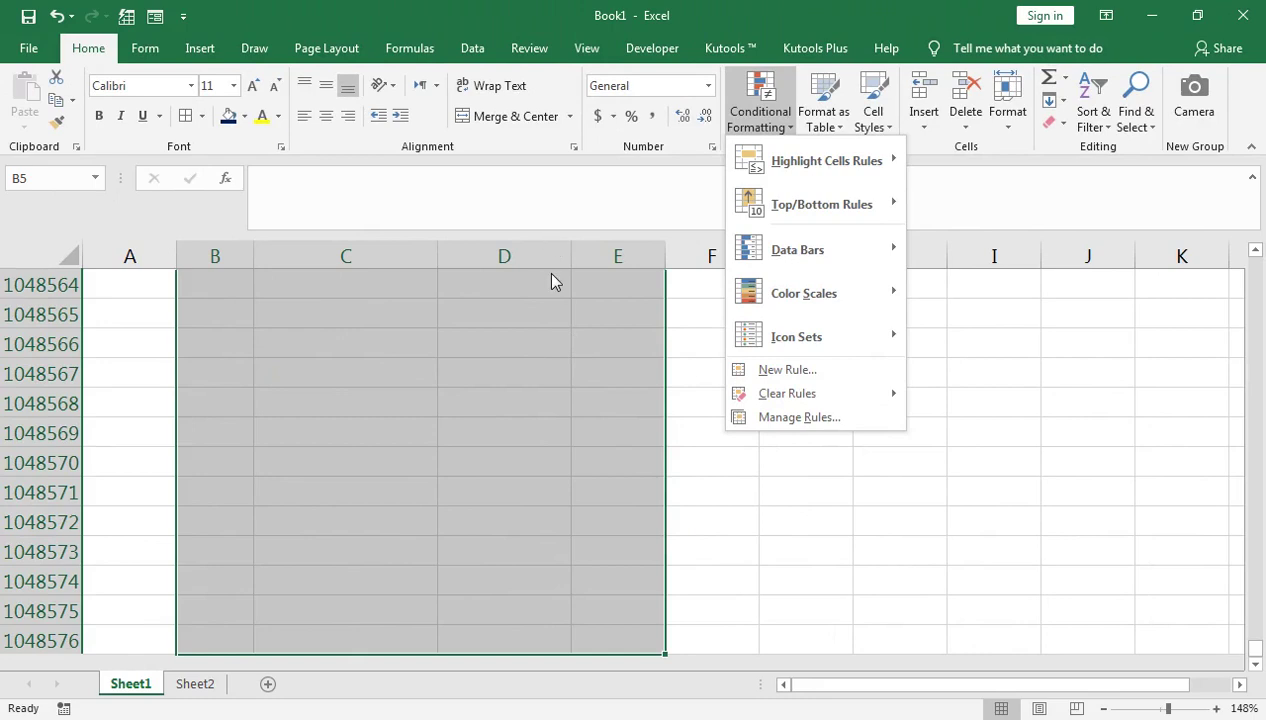
# Step: Cancel New Rule and open the Conditional Formatting Rules Manager, which shows no rules
pyautogui.click(770, 370)
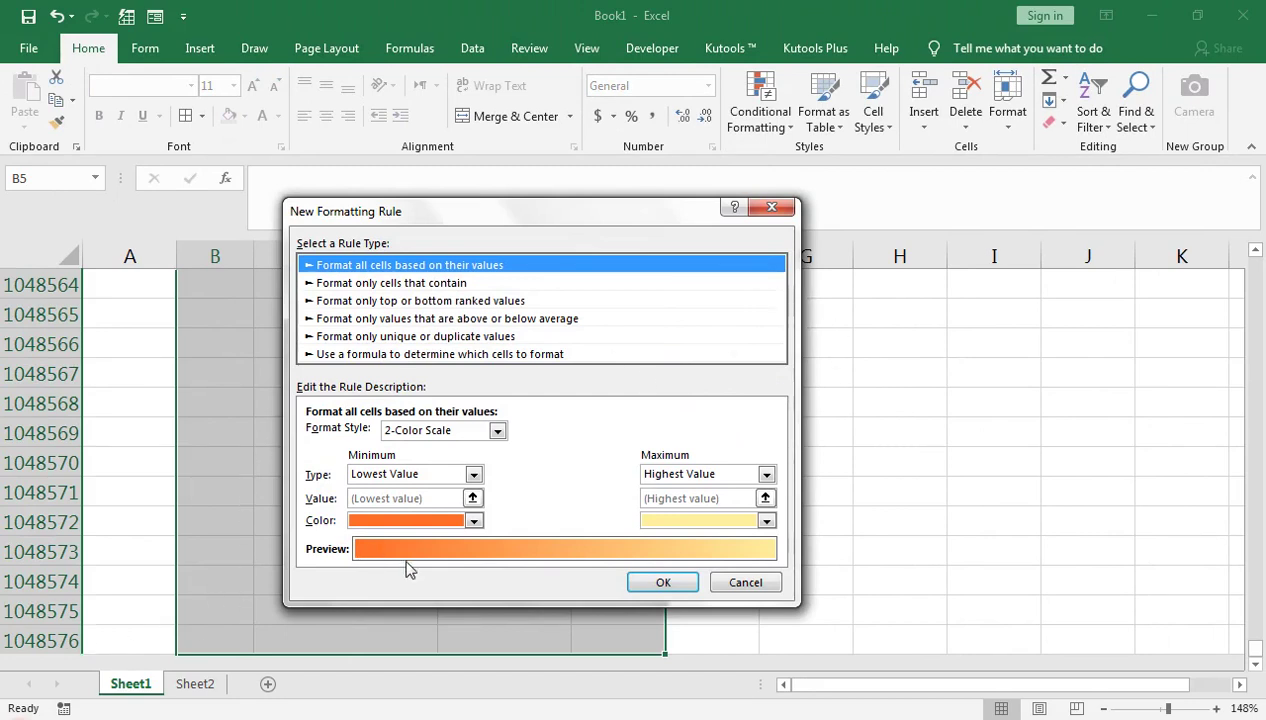
pyautogui.click(771, 207)
pyautogui.click(764, 124)
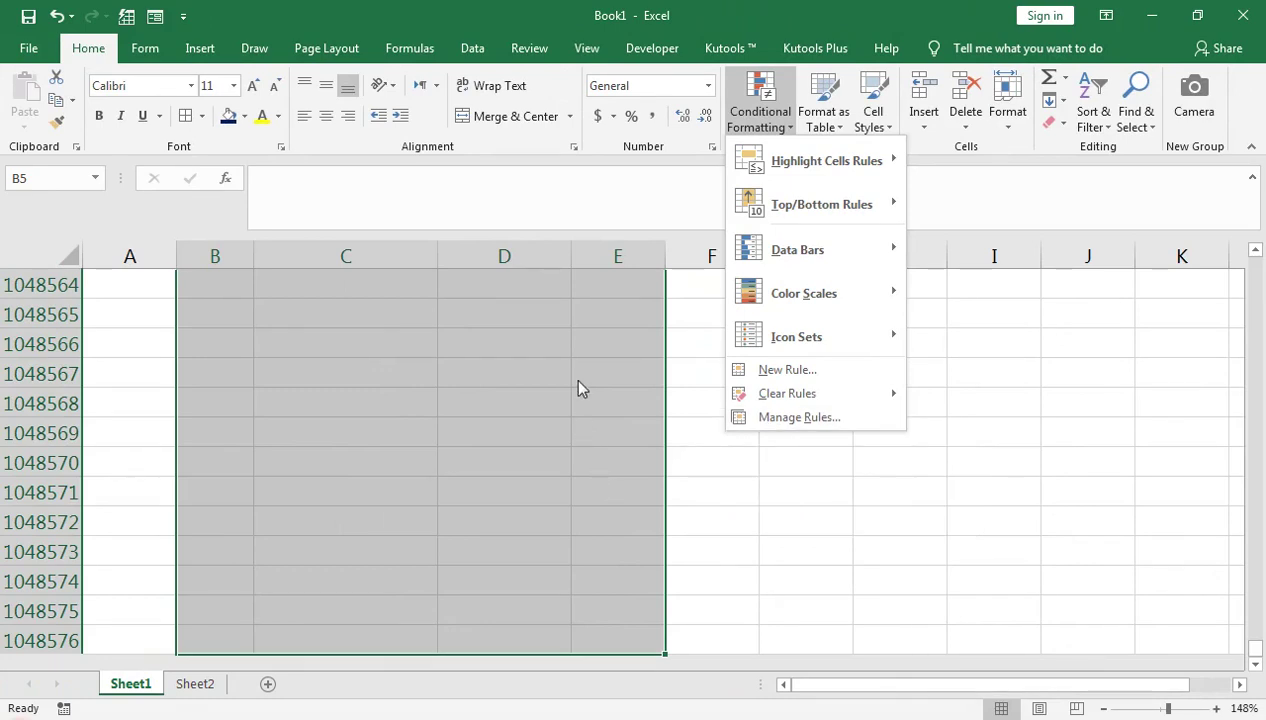
pyautogui.click(785, 418)
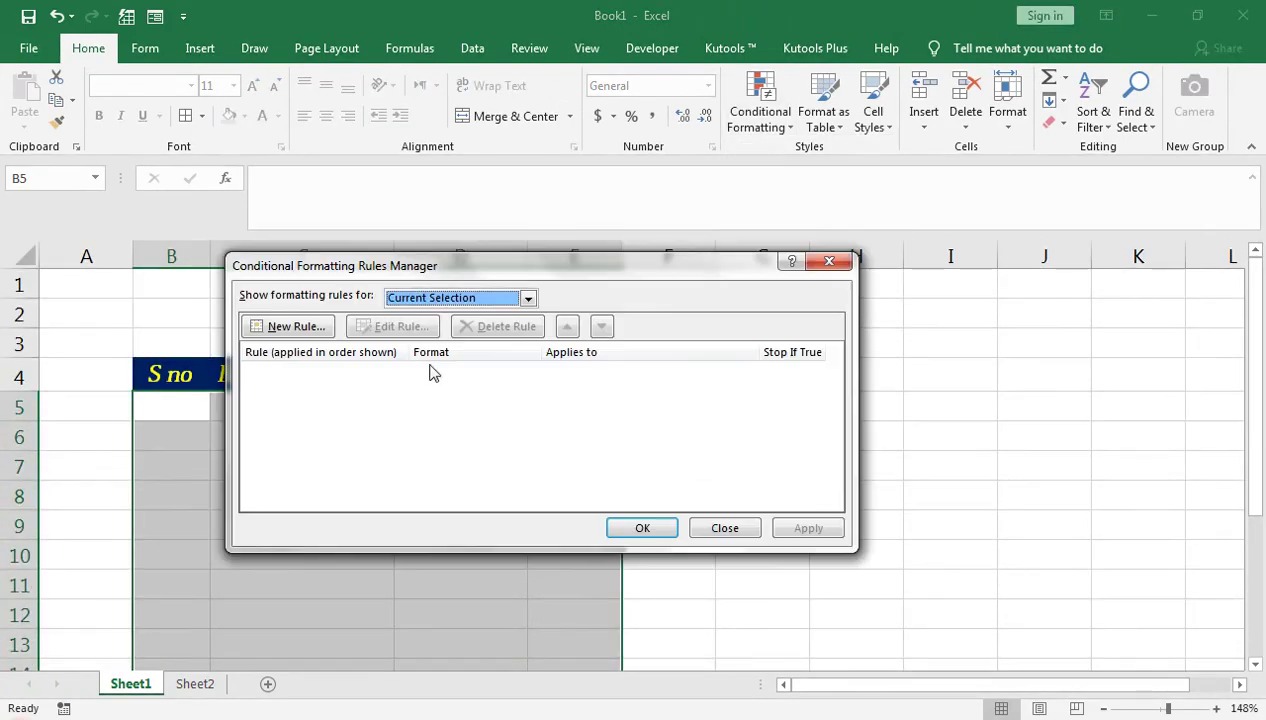
# Step: Create a new formula-based rule and start its formula as =$B$5
pyautogui.moveTo(335, 272); pyautogui.dragTo(595, 288)
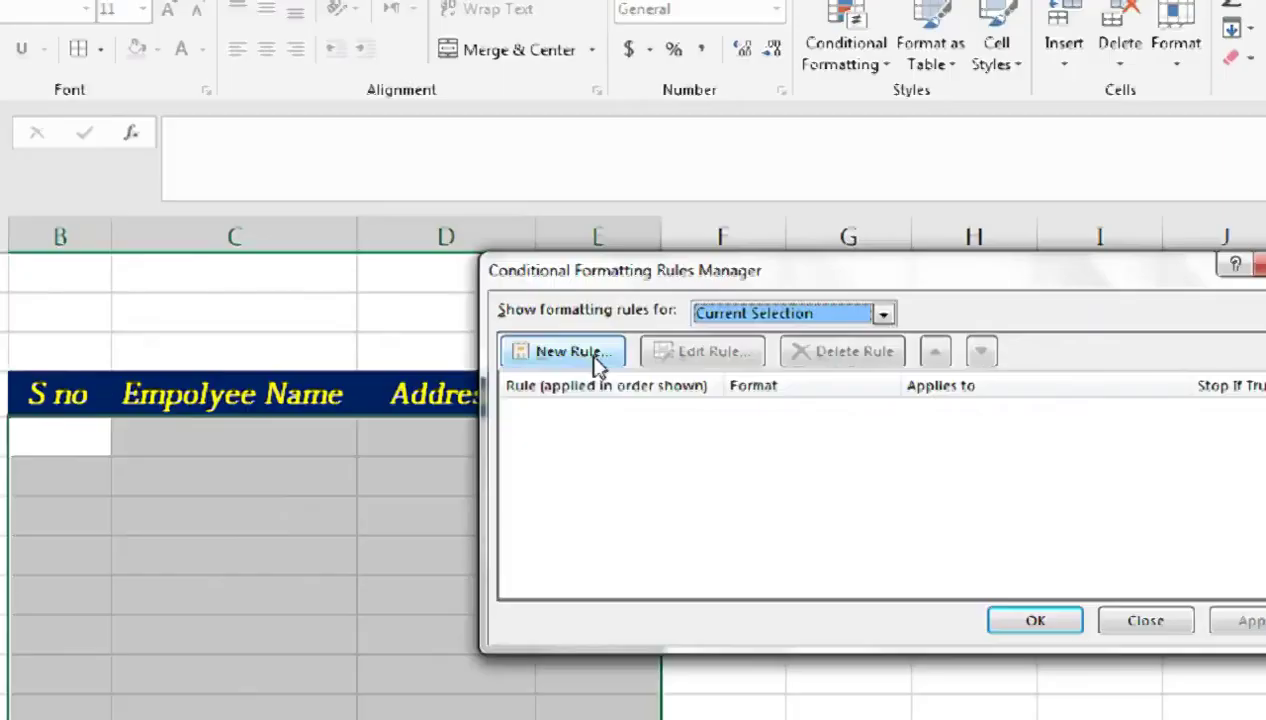
pyautogui.click(594, 358)
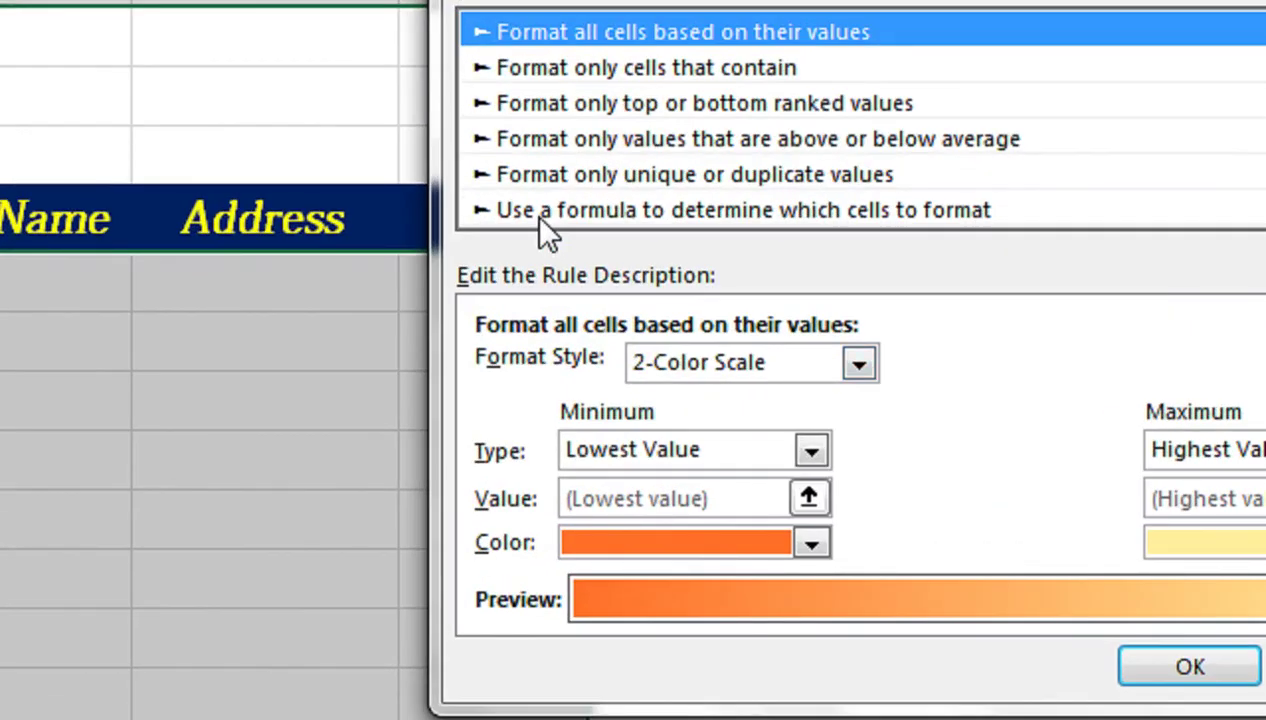
pyautogui.click(540, 214)
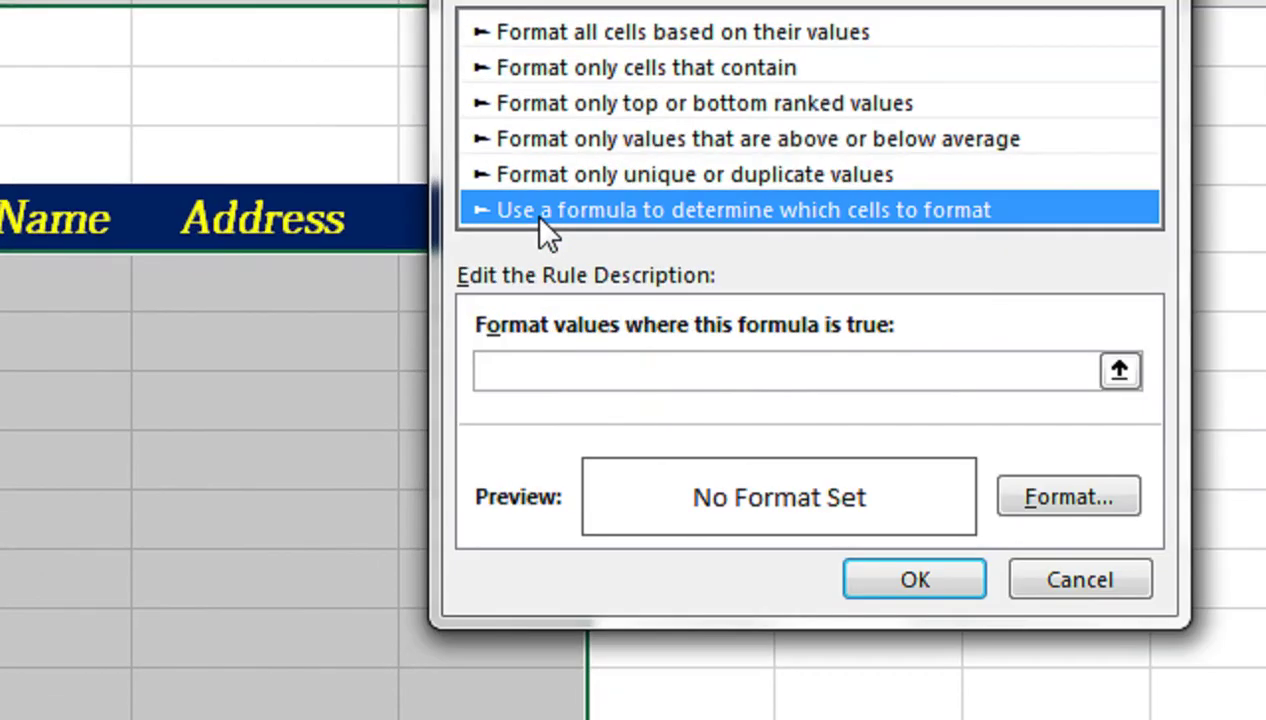
pyautogui.click(550, 378)
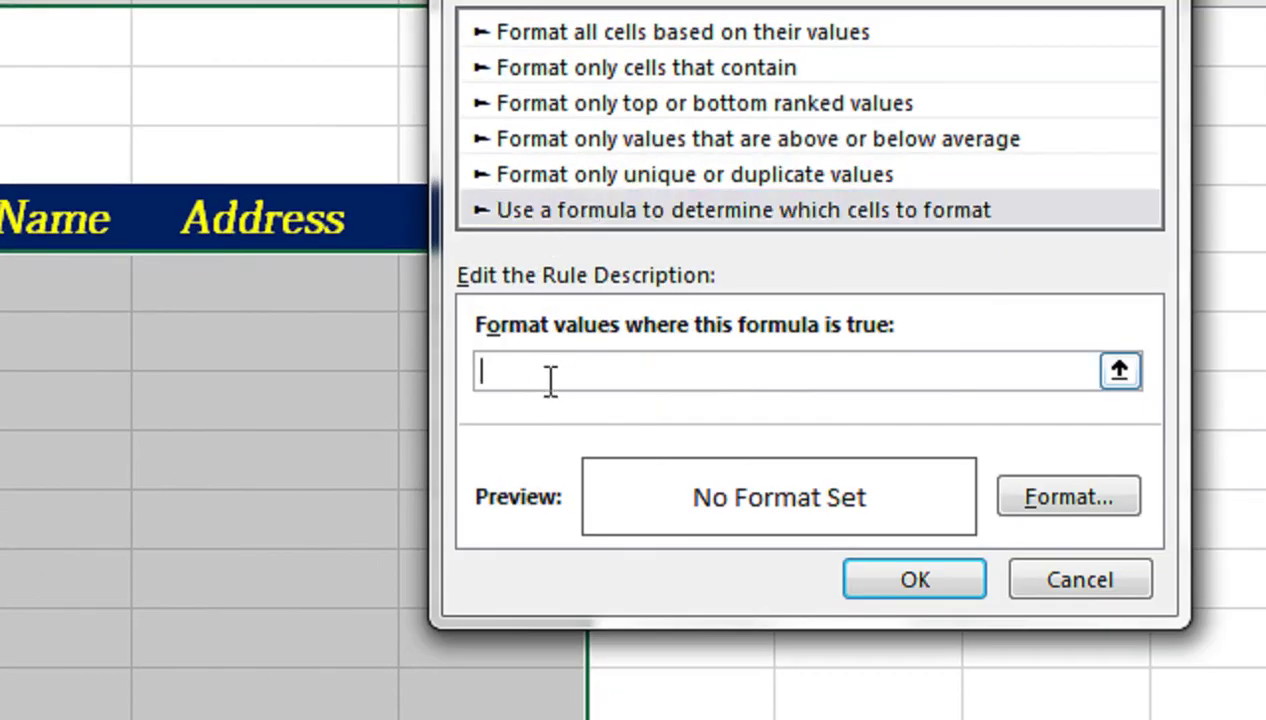
pyautogui.write('=')
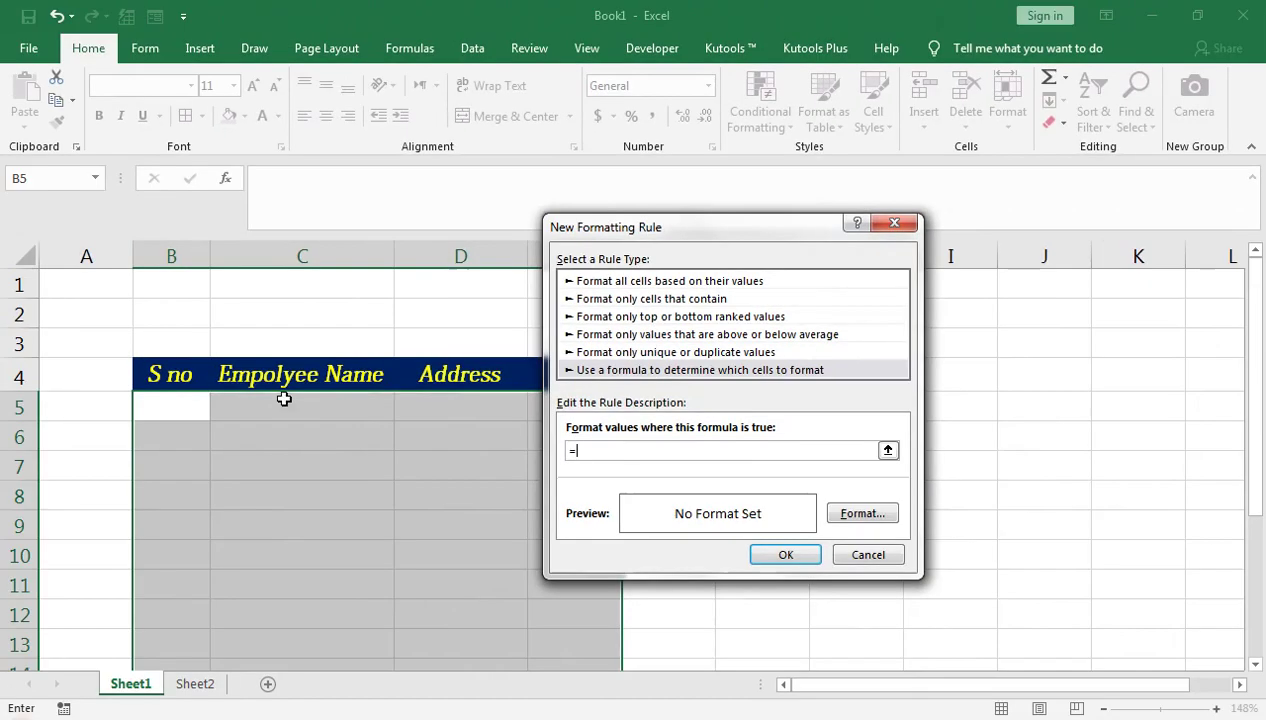
pyautogui.click(163, 406)
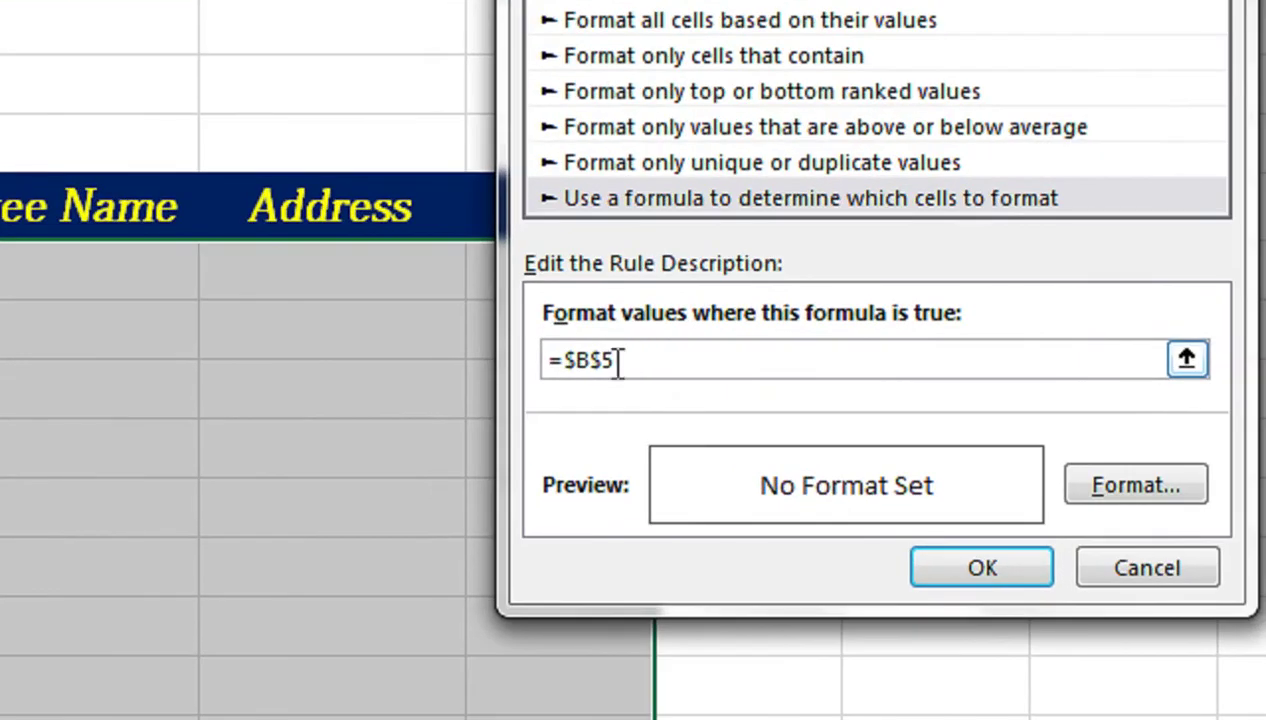
# Step: Edit the rule formula to =$B5<>""
pyautogui.click(603, 366)
pyautogui.press('BackSpace')
pyautogui.click(644, 362)
pyautogui.write('<')
pyautogui.write('>')
pyautogui.write('""')
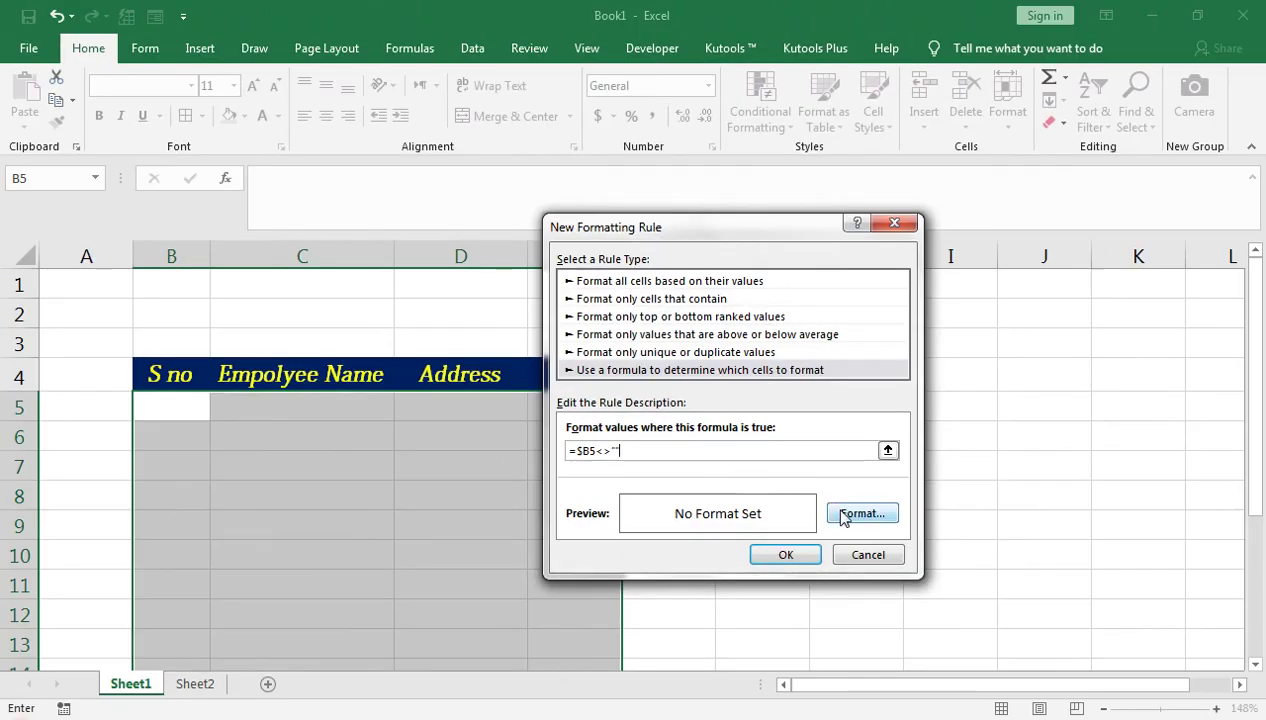
# Step: Give the rule an Outline border format and apply it to $B$5:$E$1048576
pyautogui.click(843, 515)
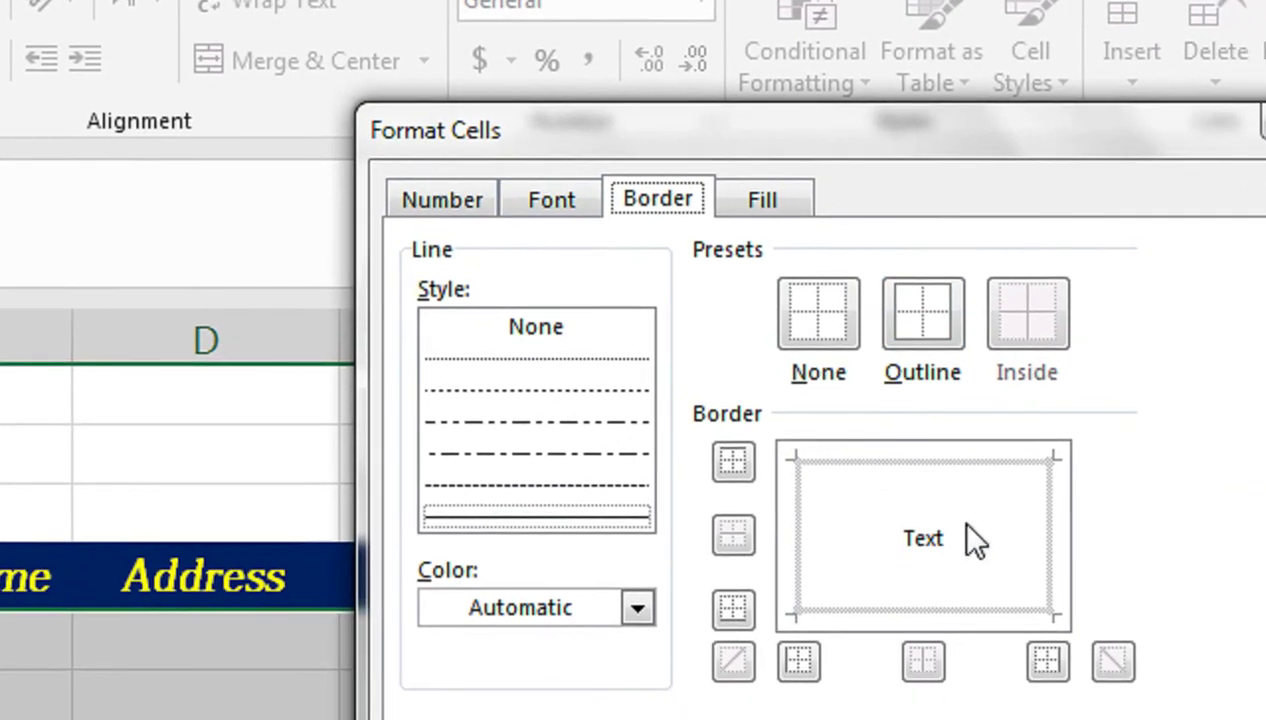
pyautogui.click(886, 326)
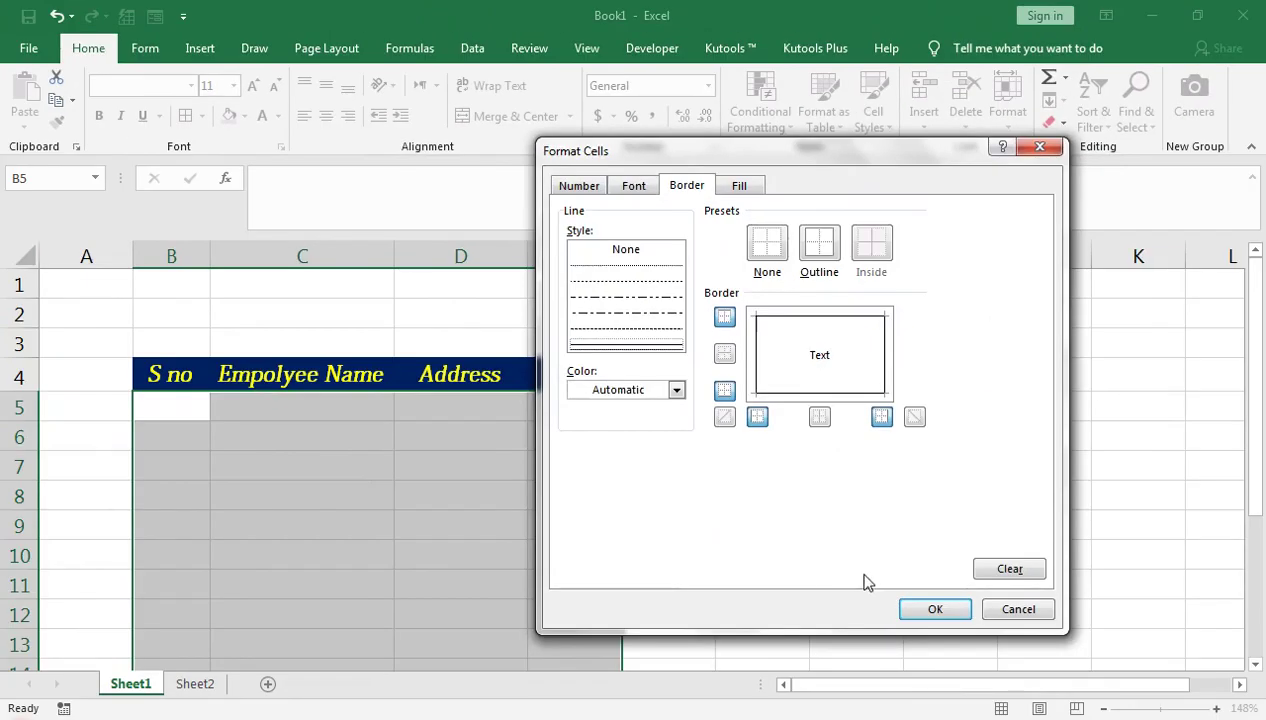
pyautogui.click(918, 609)
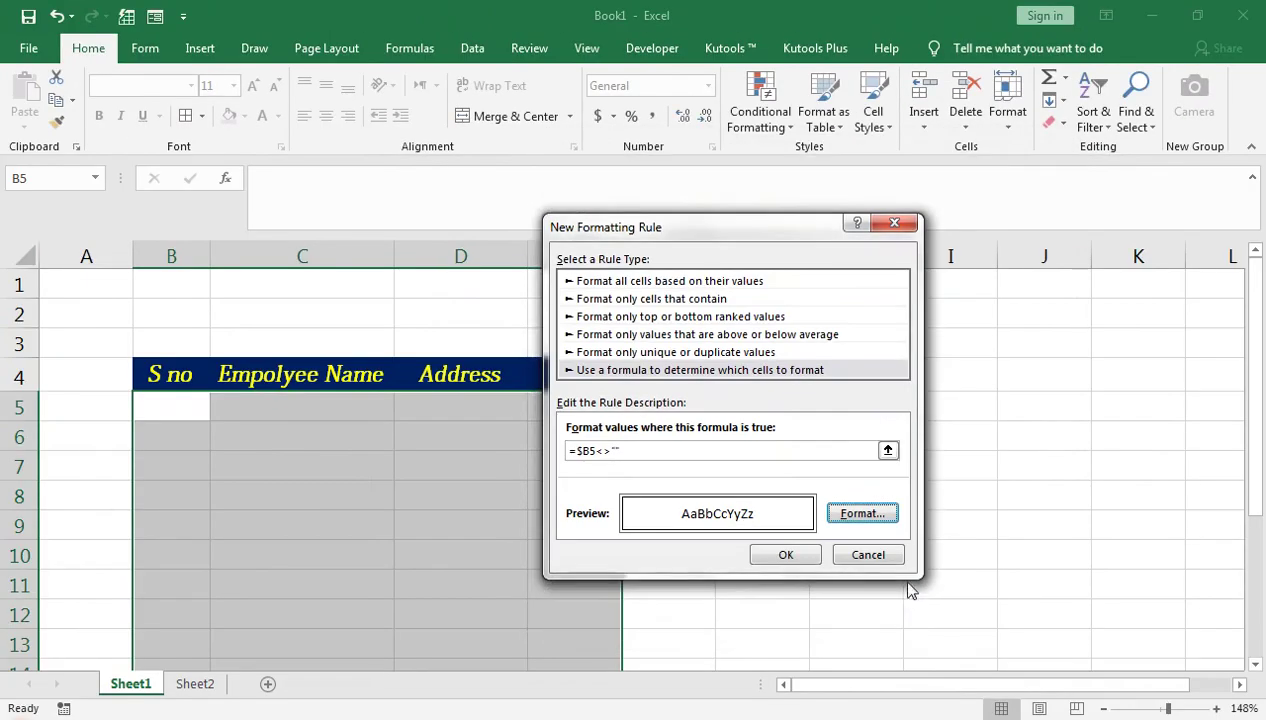
pyautogui.click(814, 558)
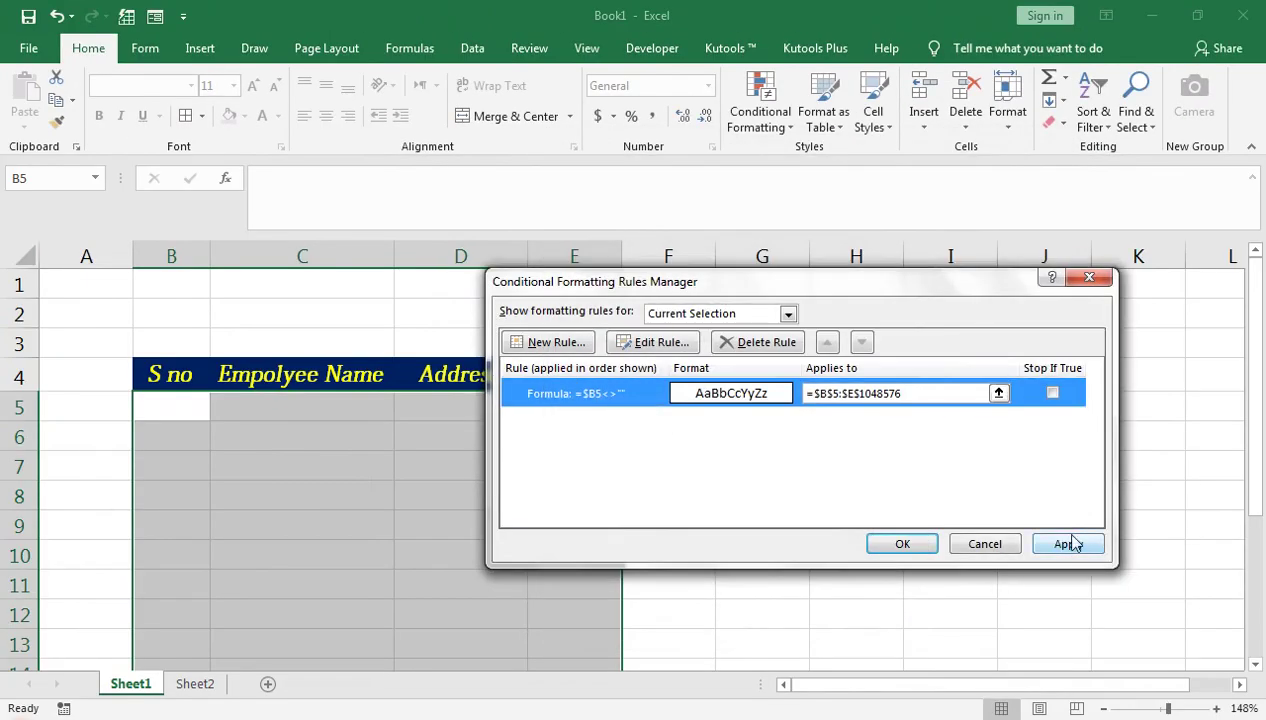
pyautogui.click(1068, 545)
pyautogui.click(902, 544)
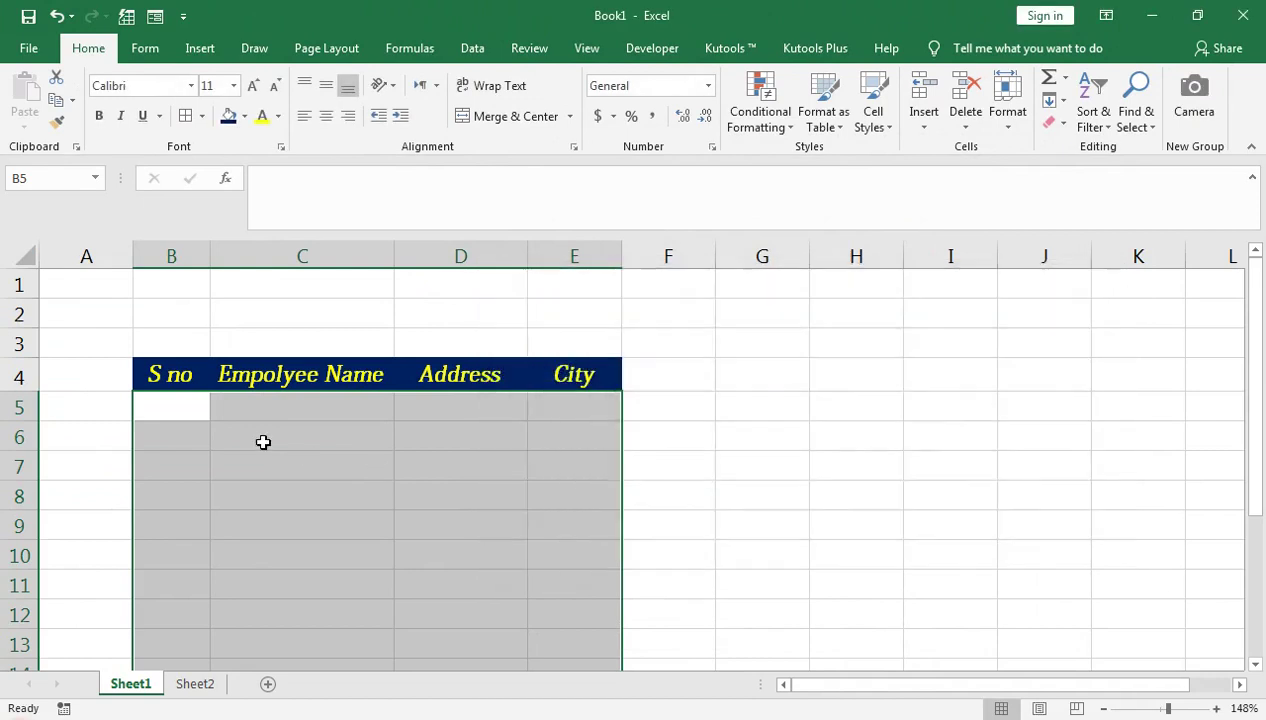
pyautogui.click(175, 403)
# Step: Enter S no 1 in B5 and 2 in B6
pyautogui.write('1')
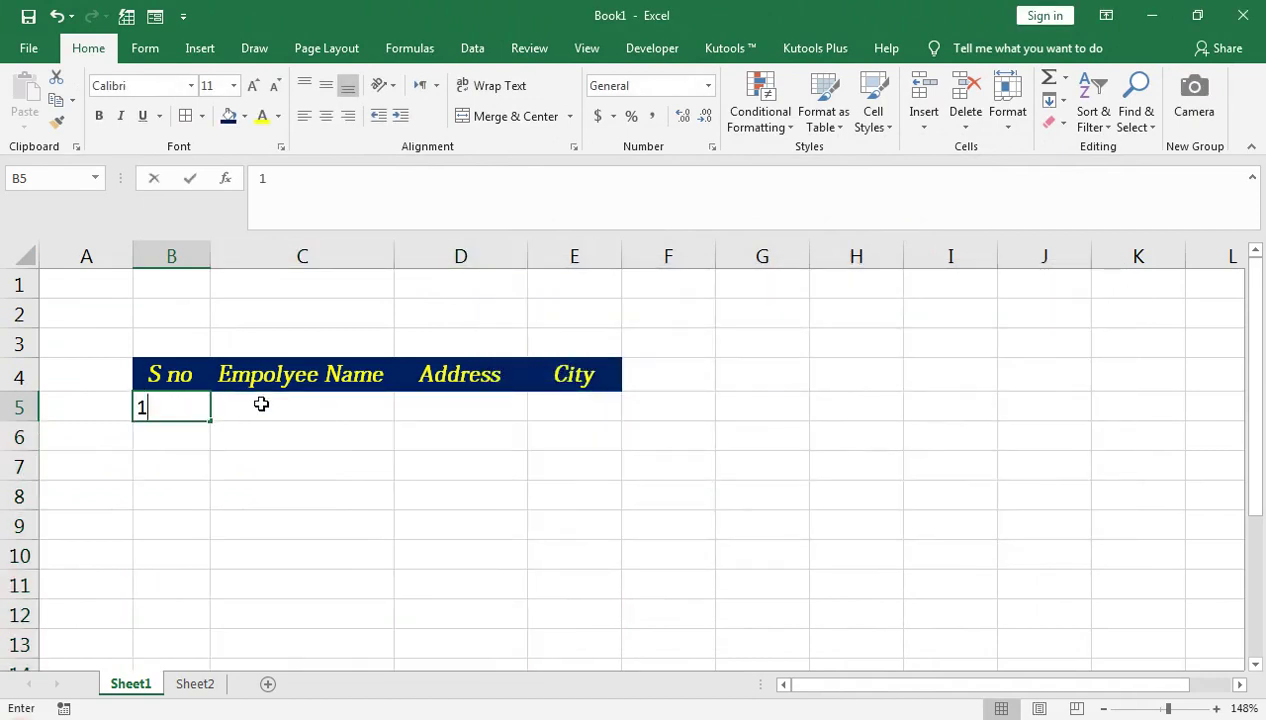
pyautogui.click(260, 404)
pyautogui.press('Right')
pyautogui.press('Right')
pyautogui.press('Down')
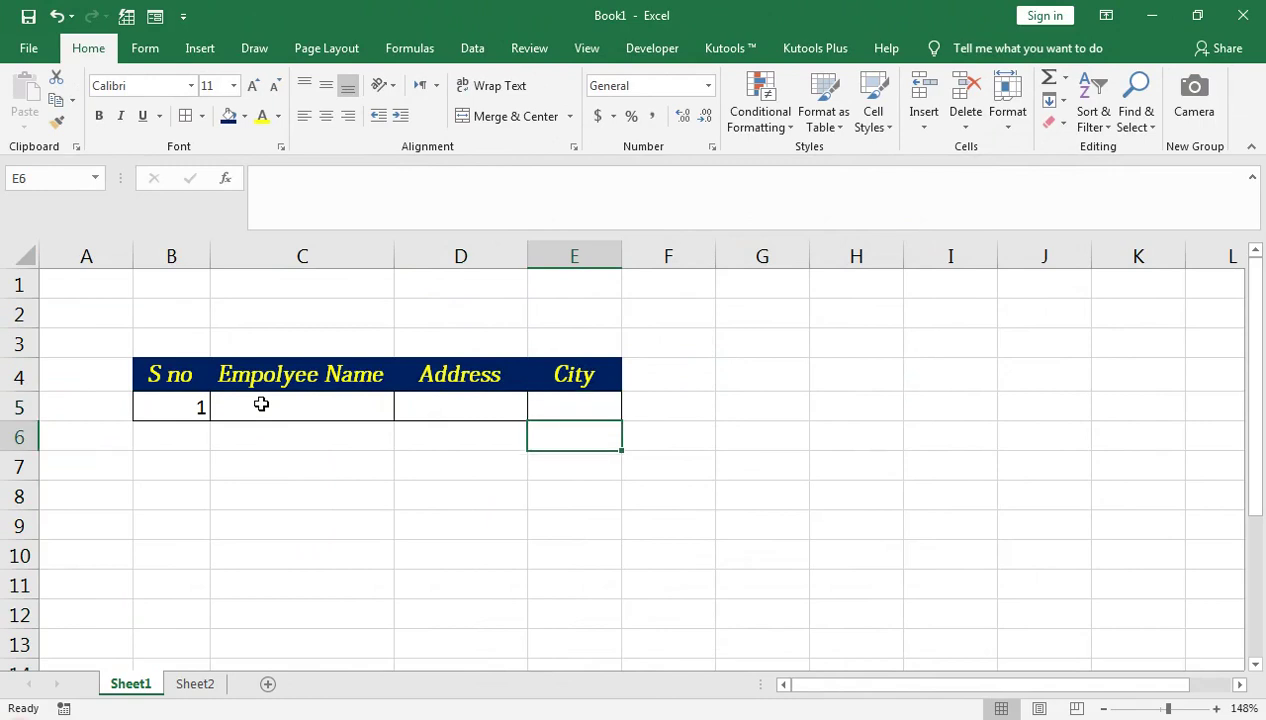
pyautogui.press('Left')
pyautogui.press('Left')
pyautogui.press('Left')
pyautogui.write('2')
pyautogui.press('Tab')
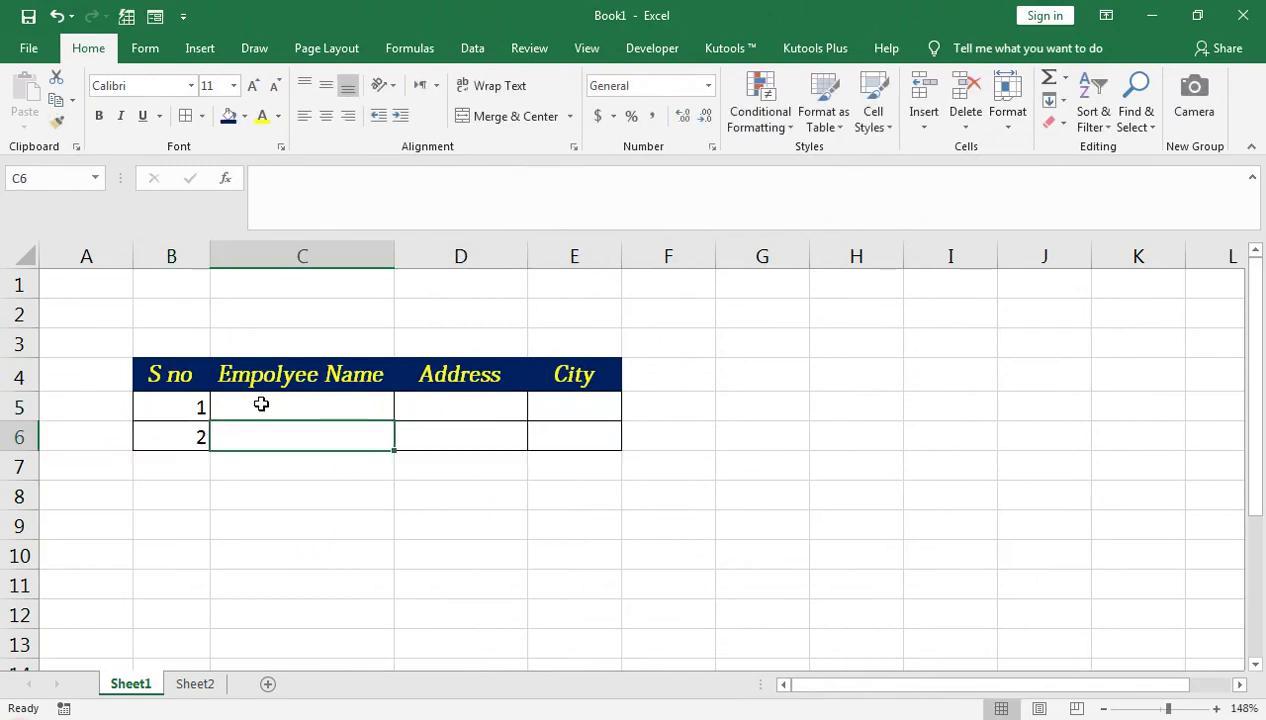
pyautogui.press('Return')
# Step: Enter S no 3 through 8 down B7:B12 so each row gains borders
pyautogui.write('3')
pyautogui.press('Return')
pyautogui.write('4')
pyautogui.press('Return')
pyautogui.write('5')
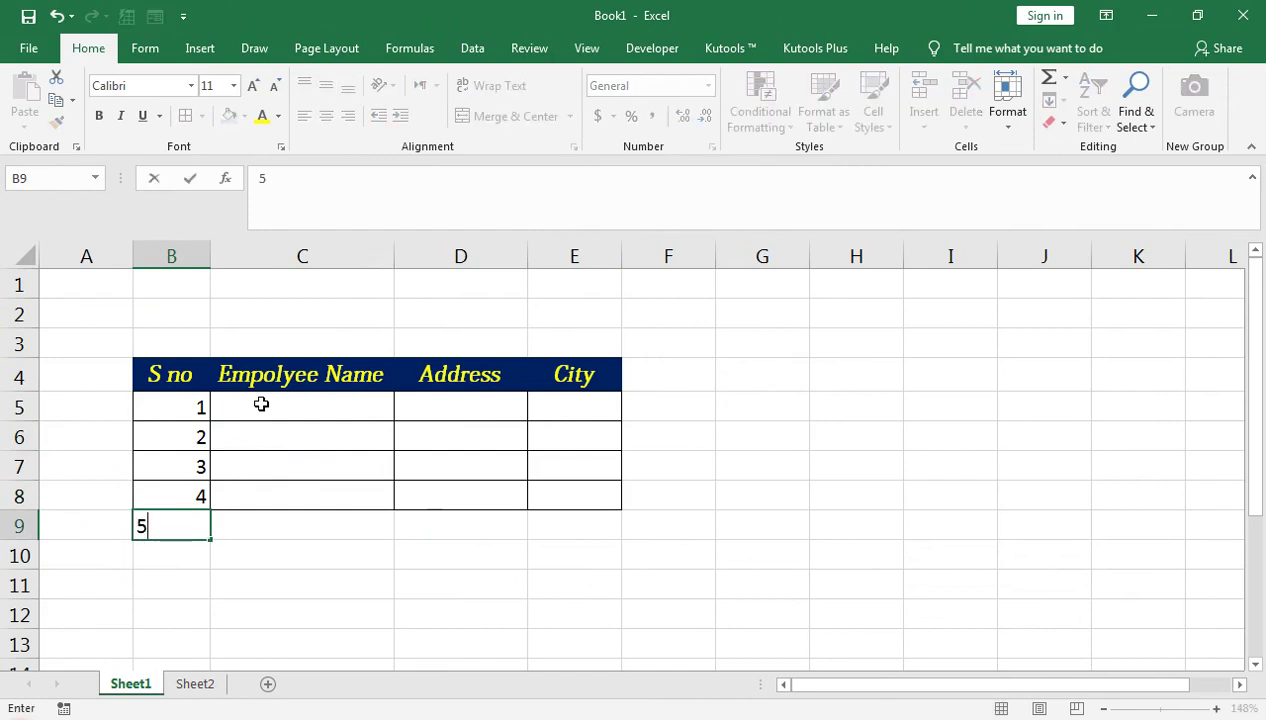
pyautogui.press('Return')
pyautogui.write('6')
pyautogui.press('Return')
pyautogui.write('7')
pyautogui.press('Return')
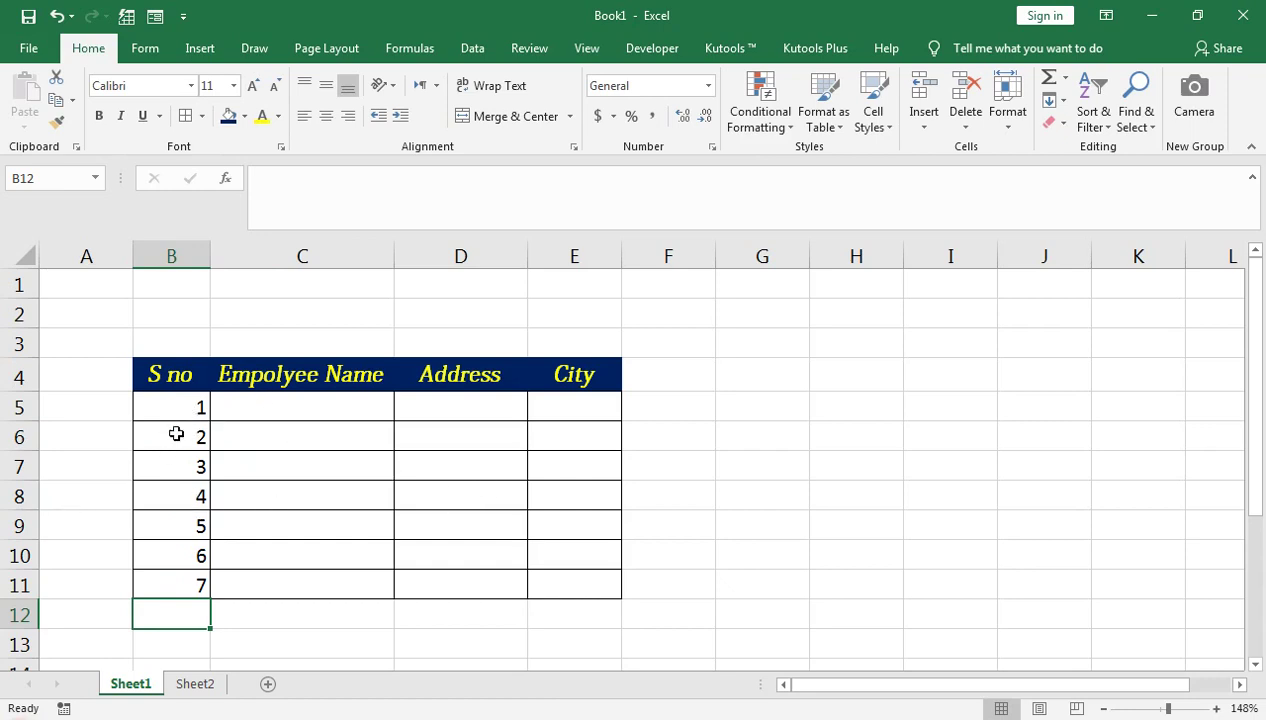
pyautogui.write('8')
pyautogui.press('Return')
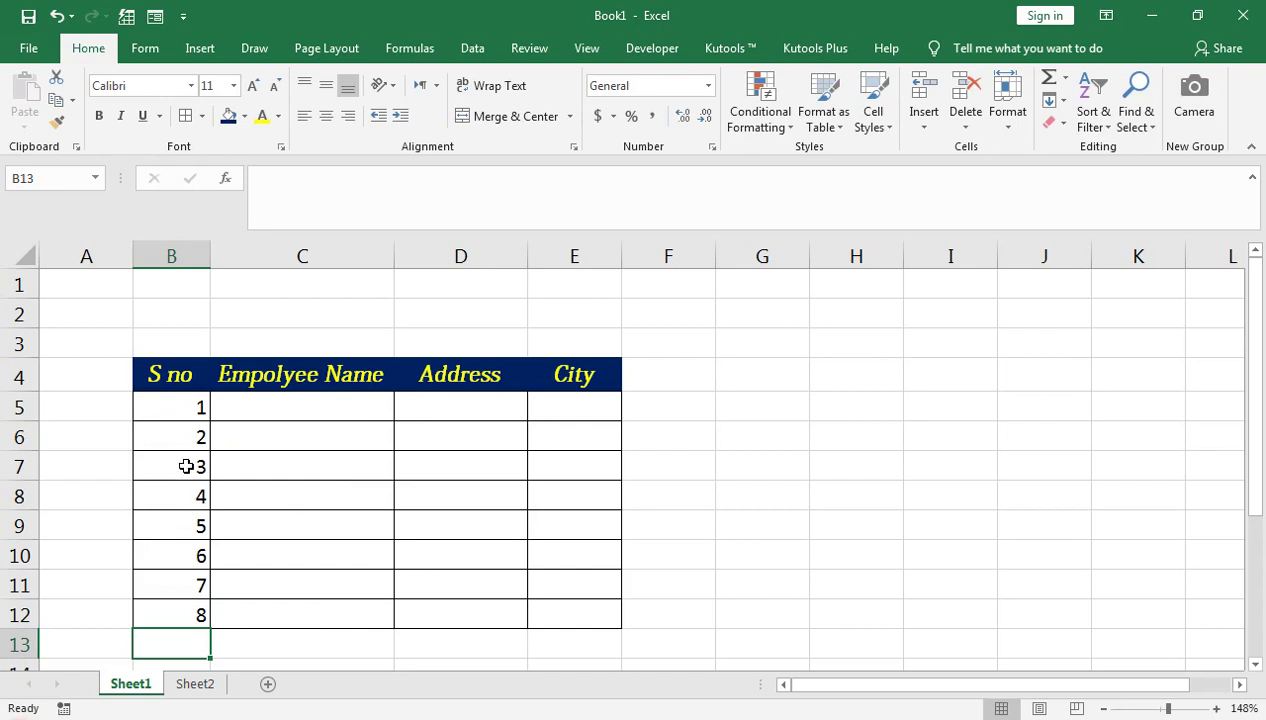
# Step: Inspect the border rule's formula and its Border and Font format settings in Conditional Formatting
pyautogui.click(195, 407)
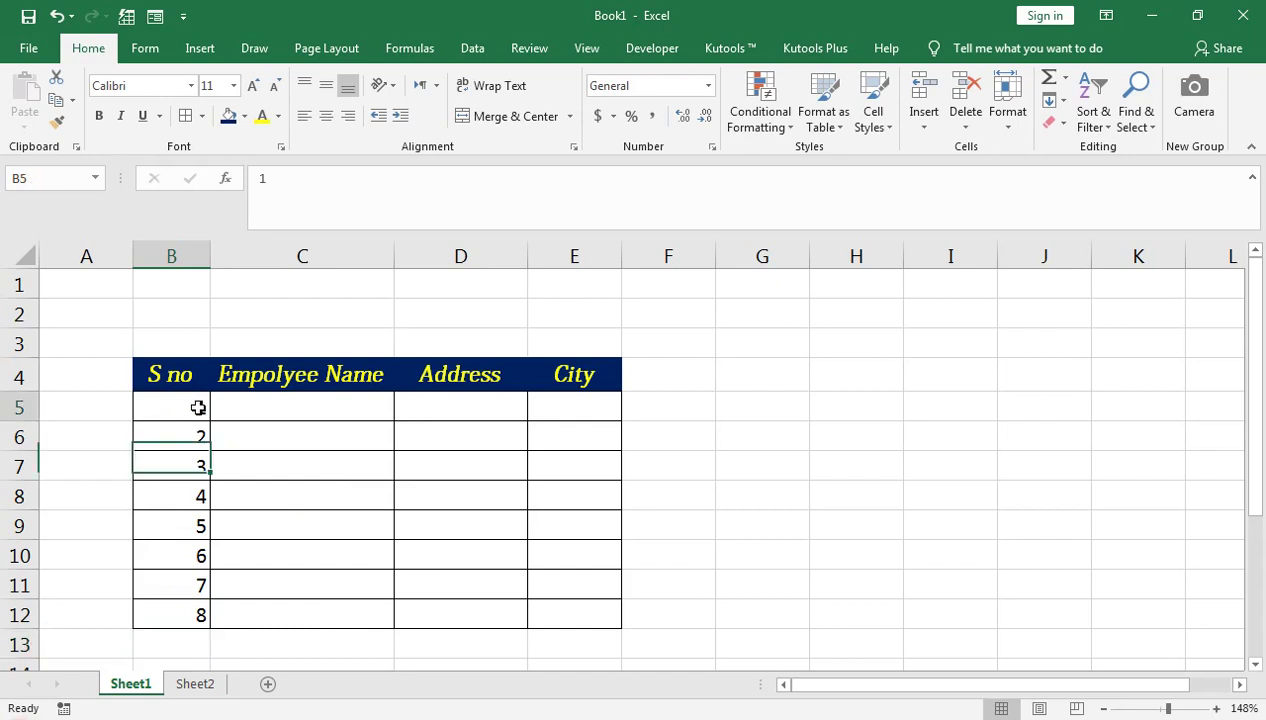
pyautogui.click(761, 112)
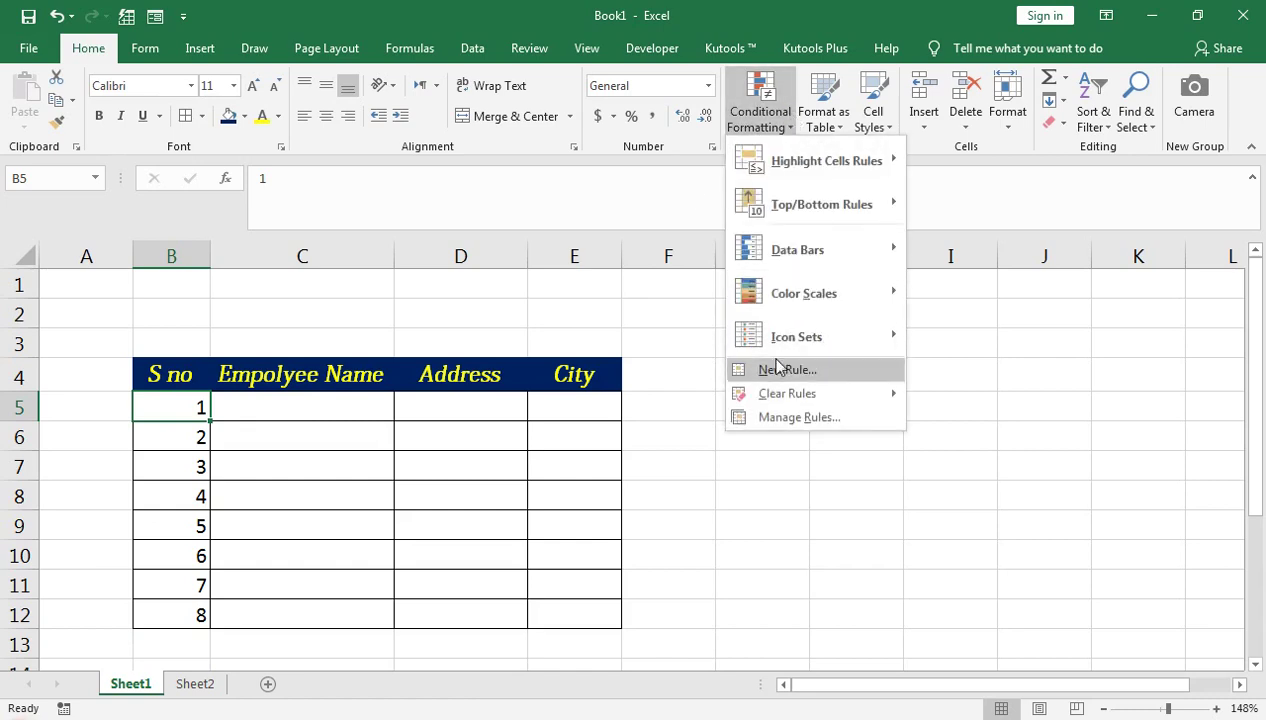
pyautogui.click(793, 421)
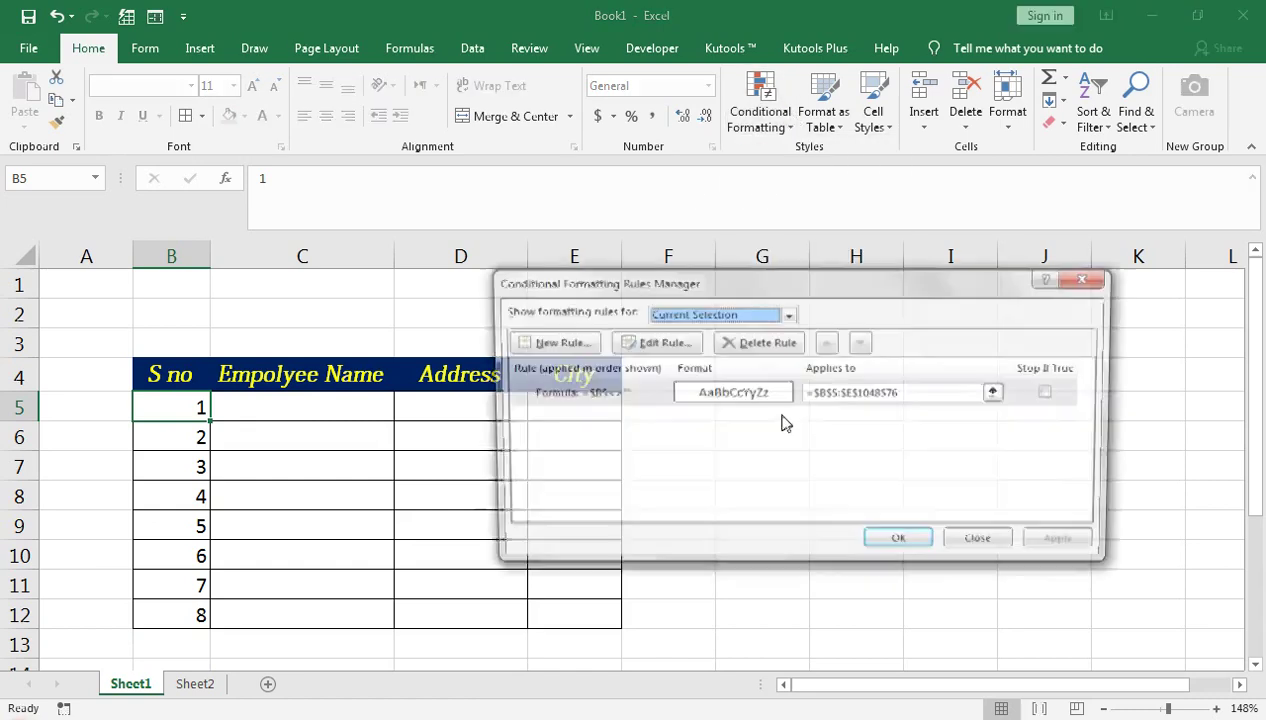
pyautogui.click(643, 395)
pyautogui.click(650, 342)
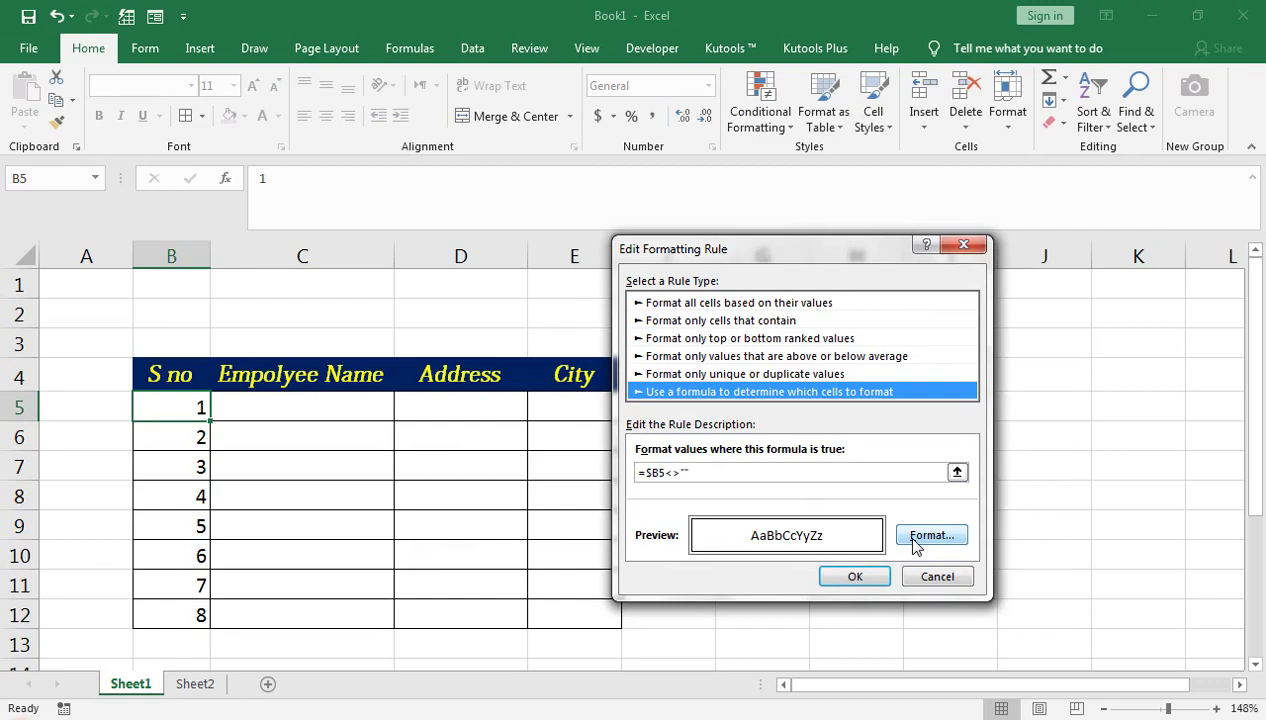
pyautogui.click(915, 540)
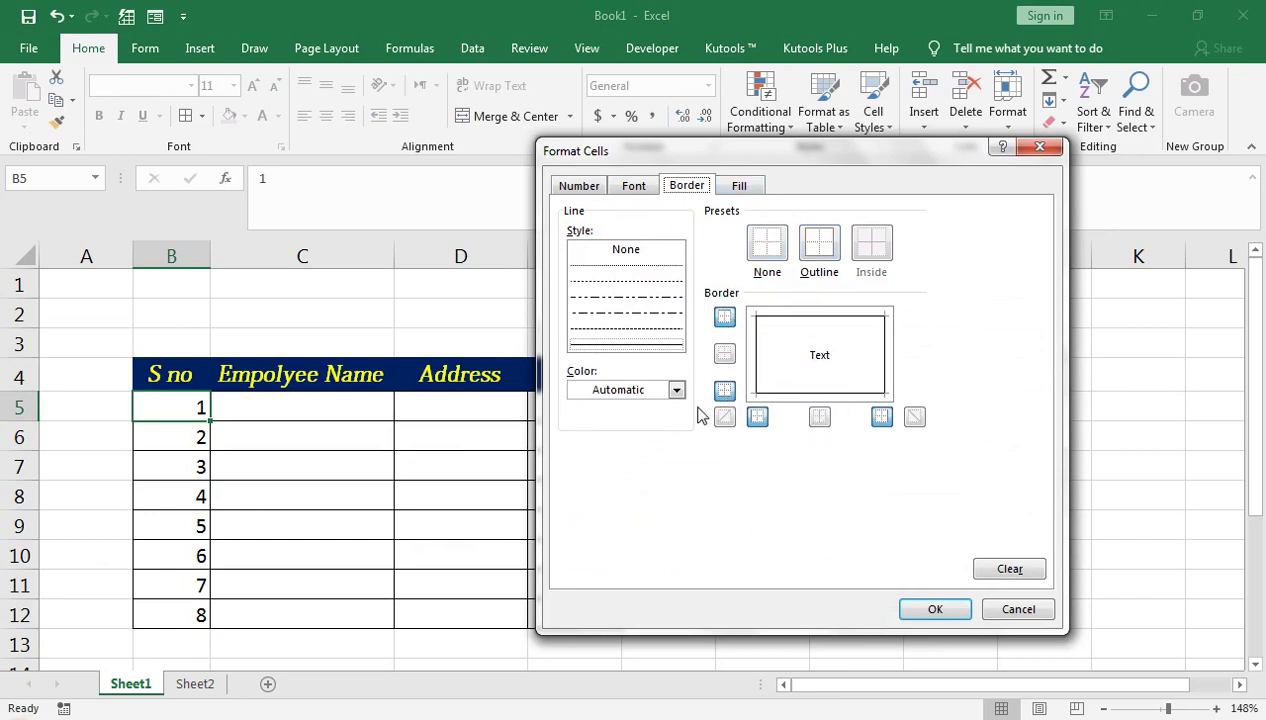
pyautogui.click(658, 190)
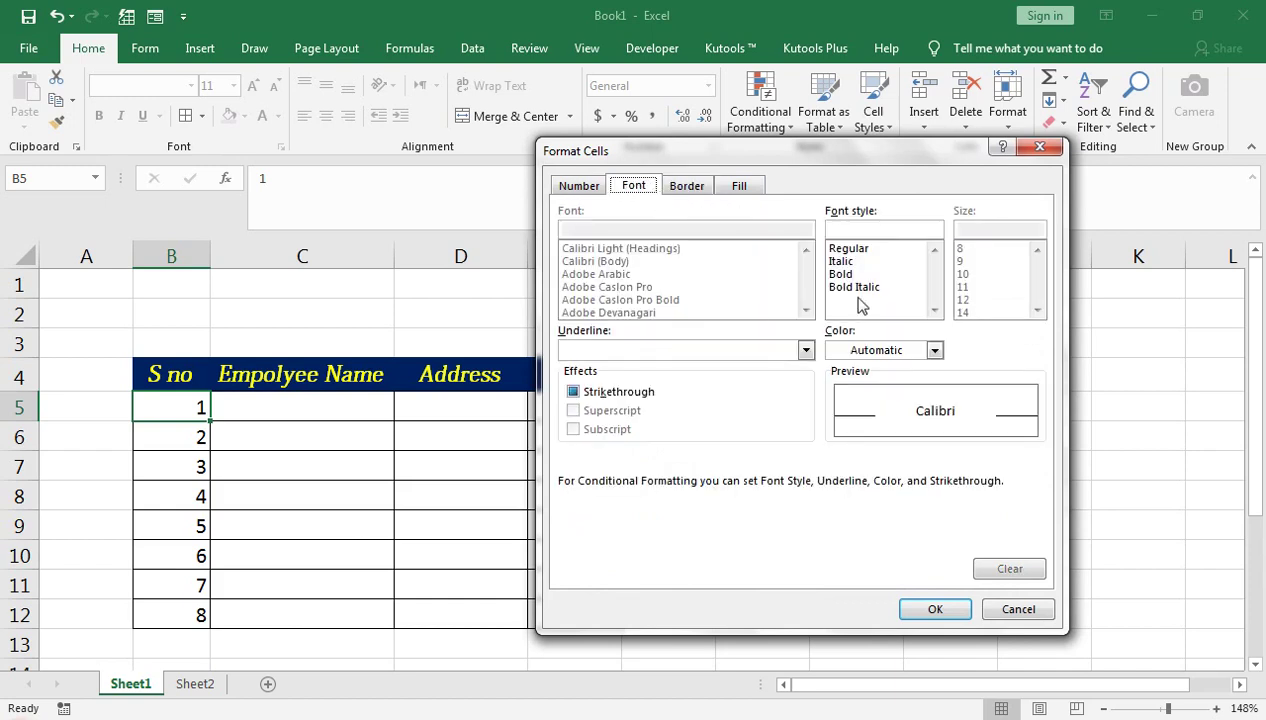
pyautogui.click(1005, 612)
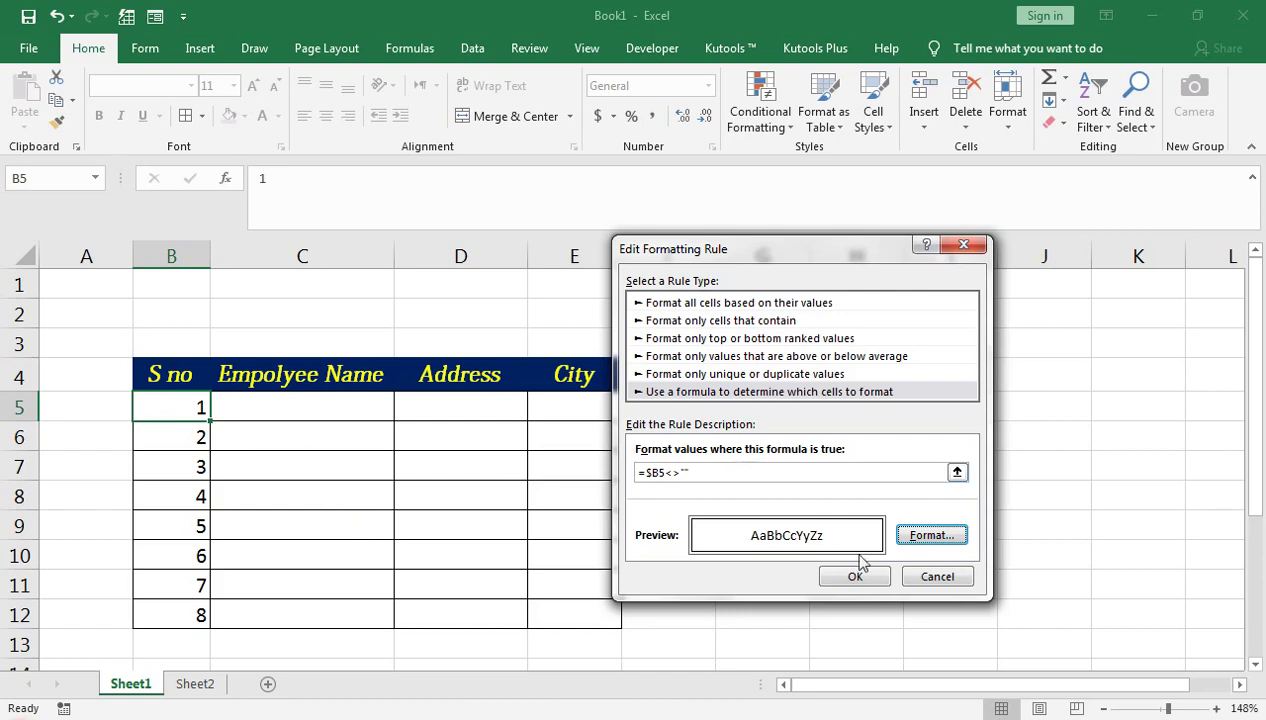
# Step: Close the rule dialogs without changes and bring the YouTube channel page forward
pyautogui.click(936, 578)
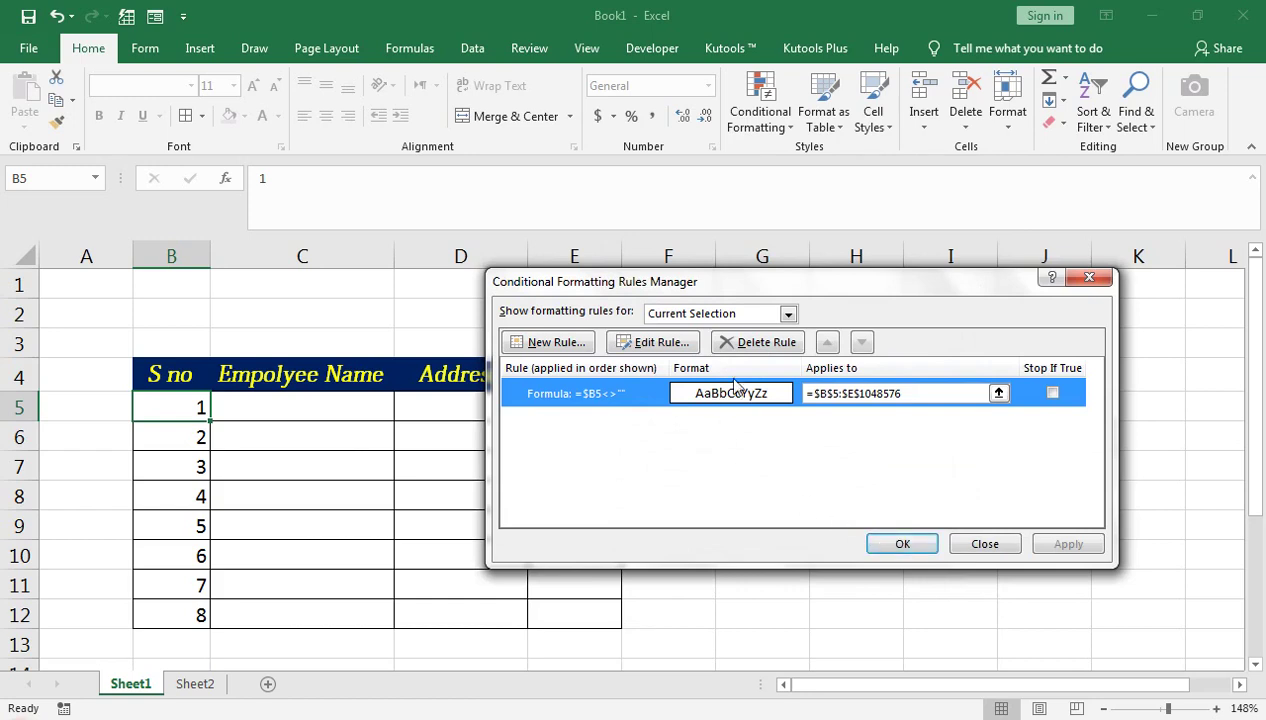
pyautogui.click(975, 552)
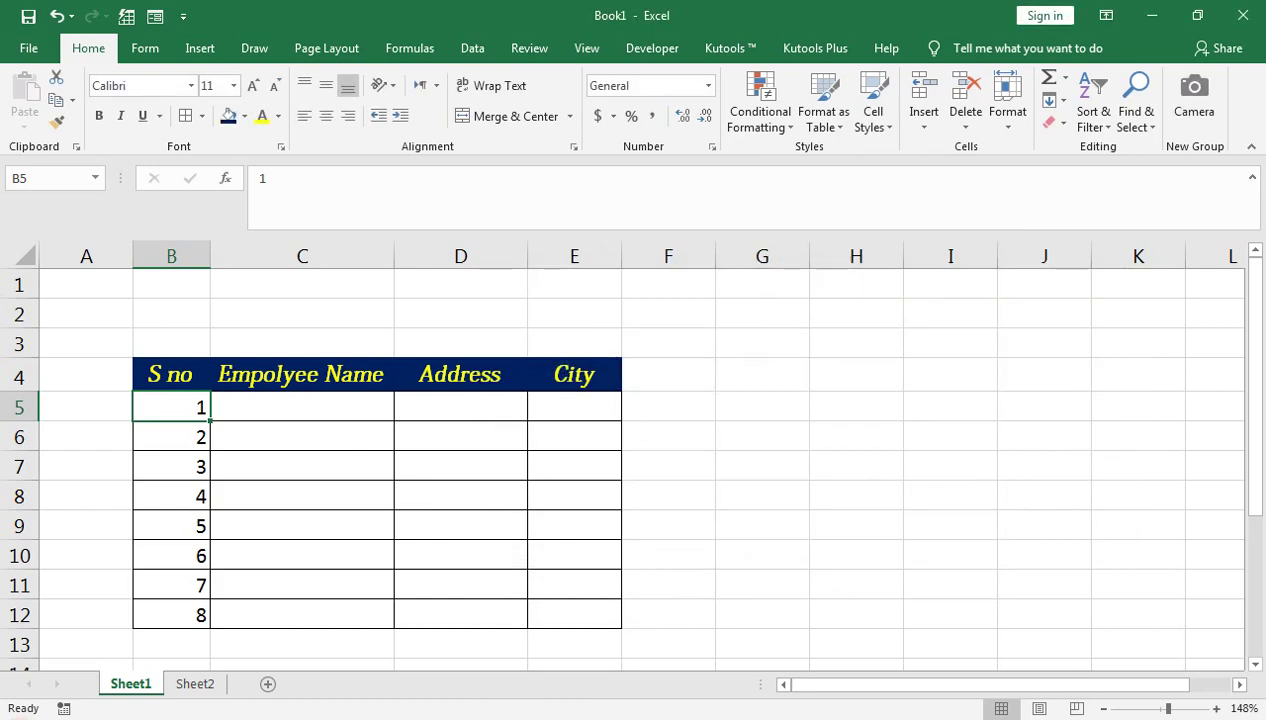
pyautogui.moveTo(298, 680)
pyautogui.click(380, 640)
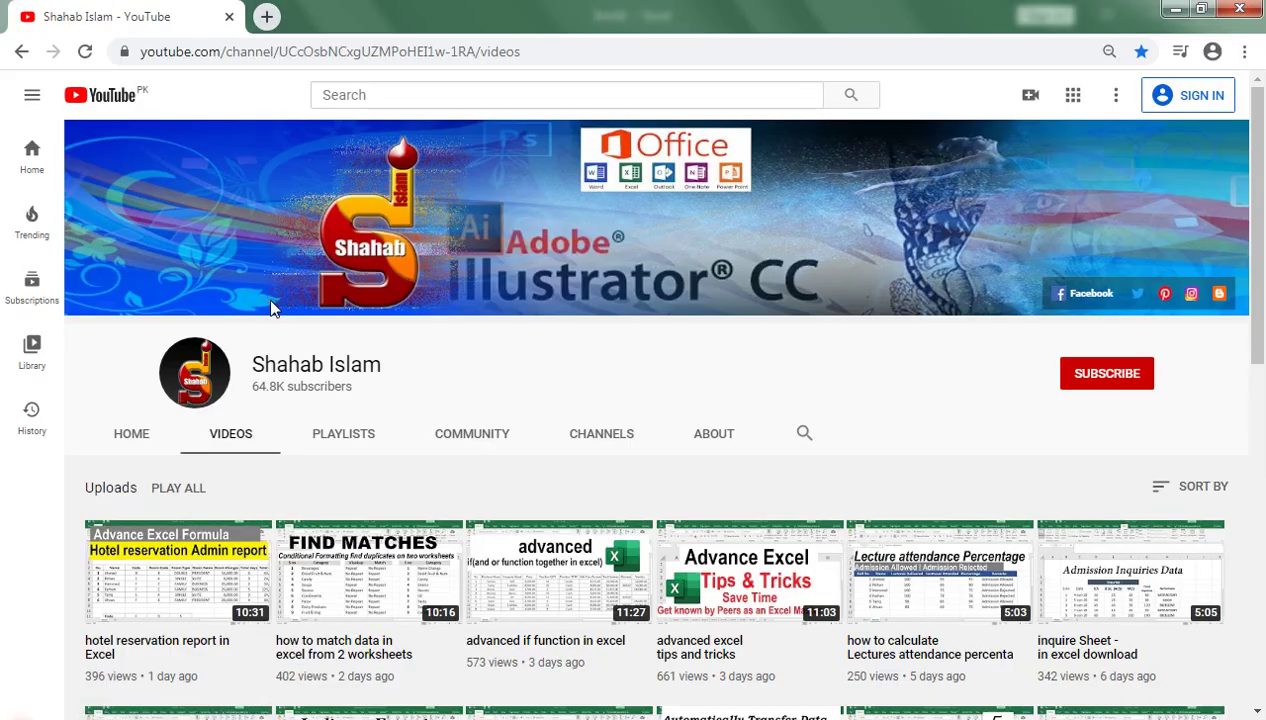